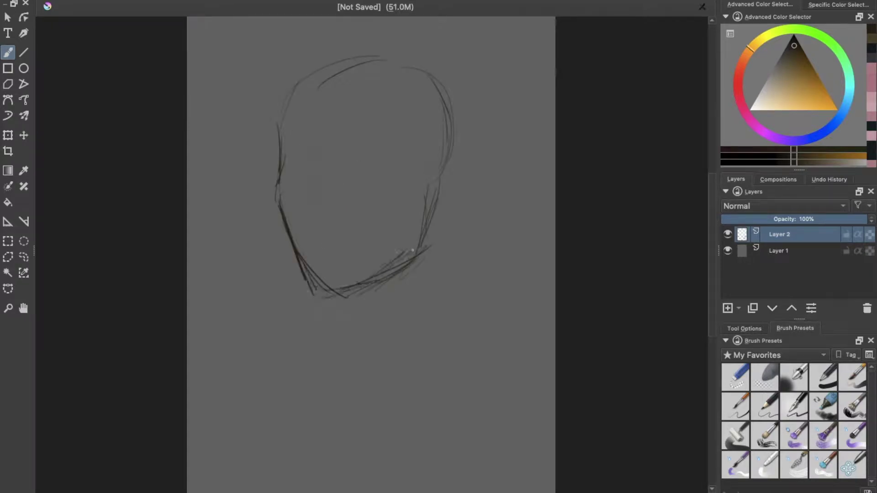
Sketch the right side and top of the head plus a neck line below the chin.
{"action": "left_click_drag", "start_coordinate": [488, 135], "coordinate": [442, 180]}
{"action": "left_click_drag", "start_coordinate": [432, 31], "coordinate": [363, 48]}
{"action": "left_click_drag", "start_coordinate": [422, 48], "coordinate": [336, 57]}
{"action": "left_click_drag", "start_coordinate": [439, 48], "coordinate": [468, 87]}
{"action": "left_click_drag", "start_coordinate": [464, 261], "coordinate": [376, 322]}
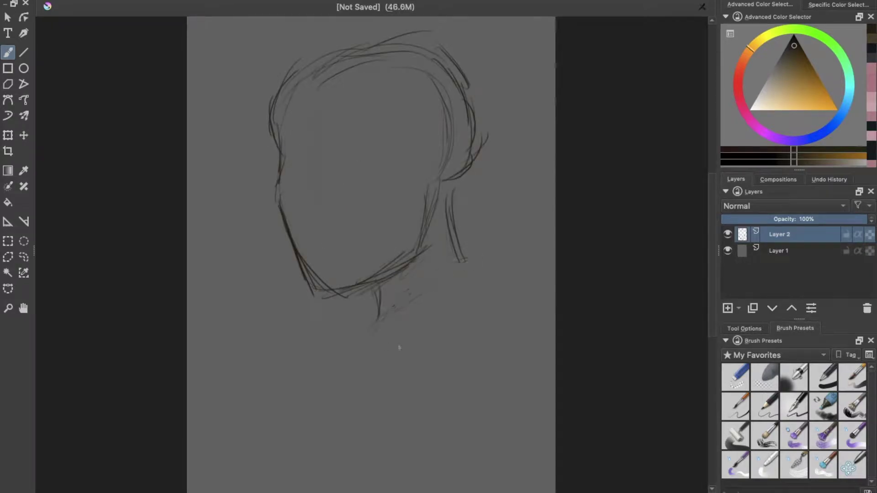
Lasso the hair strokes and shift them up and to the right, then deselect.
{"action": "left_click", "coordinate": [24, 257]}
{"action": "left_click_drag", "start_coordinate": [273, 137], "coordinate": [274, 146]}
{"action": "key", "text": "ctrl+t"}
{"action": "mouse_move", "coordinate": [472, 139]}
{"action": "left_mouse_down"}
{"action": "mouse_move", "coordinate": [397, 98]}
{"action": "mouse_move", "coordinate": [488, 151]}
{"action": "left_mouse_up"}
{"action": "key", "text": "Return"}
{"action": "key", "text": "ctrl+shift+a"}
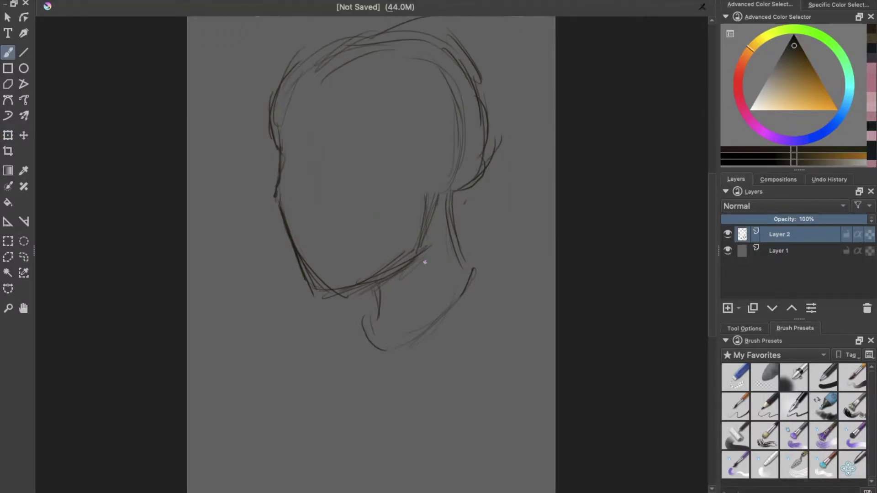
Move and enlarge the whole sketch, then darken the left jaw line.
{"action": "key", "text": "ctrl+t"}
{"action": "left_click_drag", "start_coordinate": [414, 198], "coordinate": [448, 228]}
{"action": "left_click", "coordinate": [8, 53]}
{"action": "left_click_drag", "start_coordinate": [277, 187], "coordinate": [293, 291]}
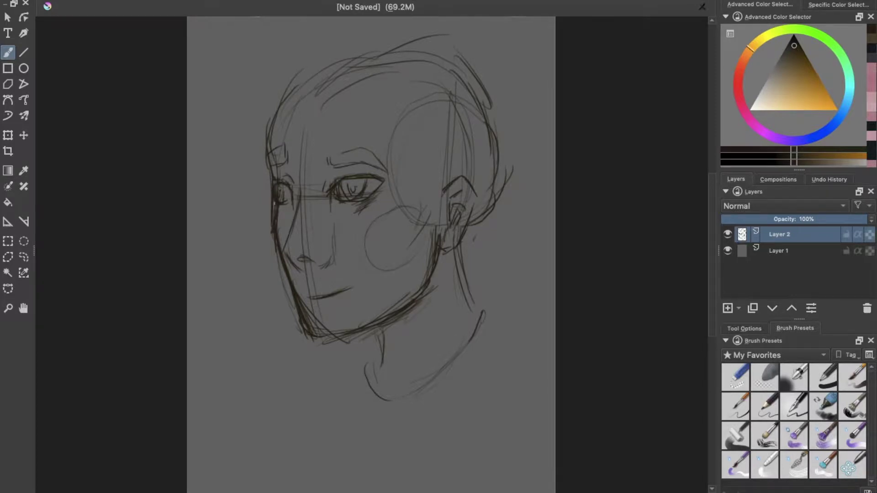
Undo the lower neck stroke and sketch extra hair strands over the forehead.
{"action": "scroll", "coordinate": [316, 331], "scroll_direction": "down", "scroll_amount": 2}
{"action": "key", "text": "ctrl+z"}
{"action": "key", "text": "ctrl+z"}
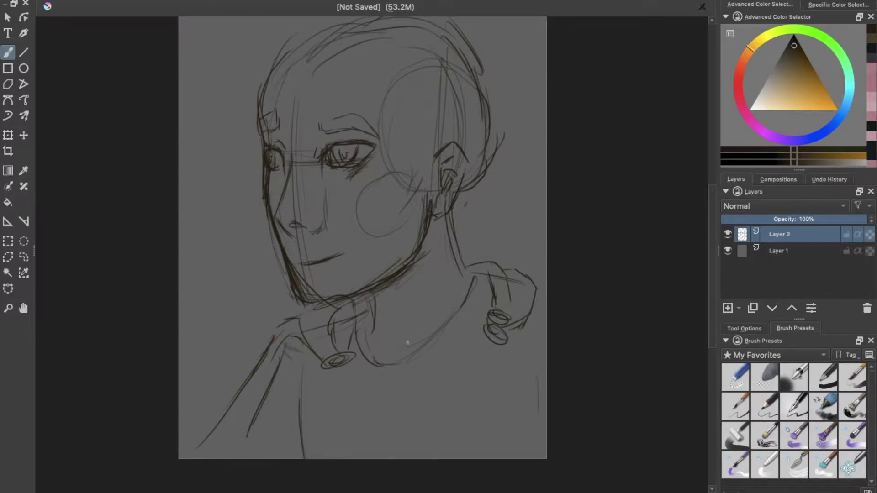
{"action": "scroll", "coordinate": [407, 342], "scroll_direction": "up", "scroll_amount": 2}
{"action": "left_click_drag", "start_coordinate": [340, 123], "coordinate": [361, 145]}
{"action": "left_click_drag", "start_coordinate": [341, 130], "coordinate": [284, 202]}
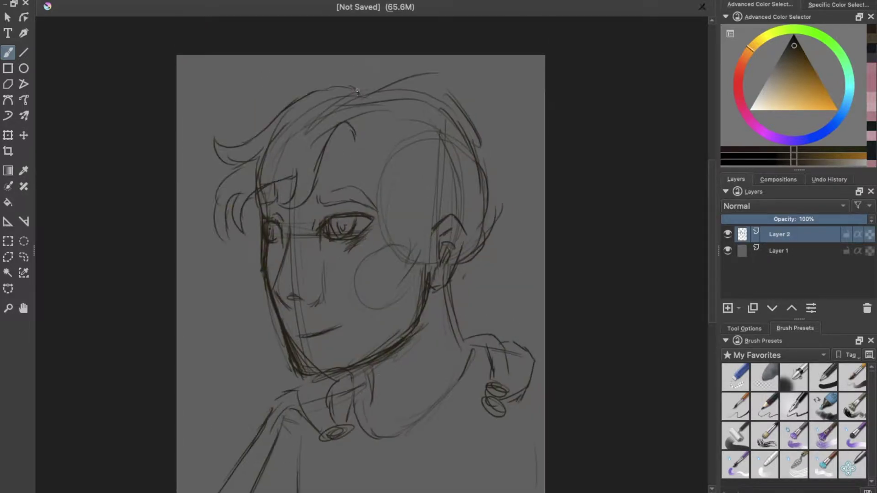
{"action": "left_click_drag", "start_coordinate": [434, 96], "coordinate": [456, 110]}
{"action": "left_click_drag", "start_coordinate": [373, 128], "coordinate": [380, 198]}
{"action": "left_click_drag", "start_coordinate": [403, 174], "coordinate": [394, 210]}
Fade the sketch layer to 29% opacity, pick dark blue and add a new layer.
{"action": "left_click_drag", "start_coordinate": [804, 219], "coordinate": [761, 219]}
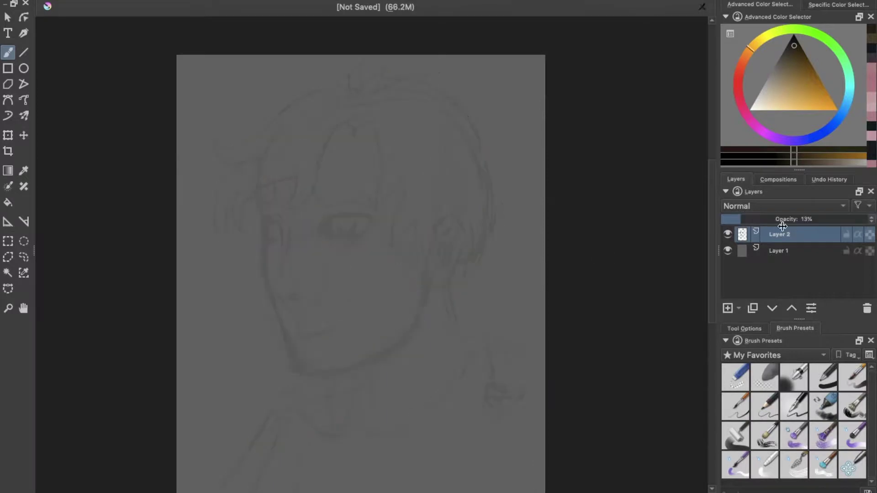
{"action": "left_click", "coordinate": [743, 327]}
{"action": "left_click", "coordinate": [831, 126]}
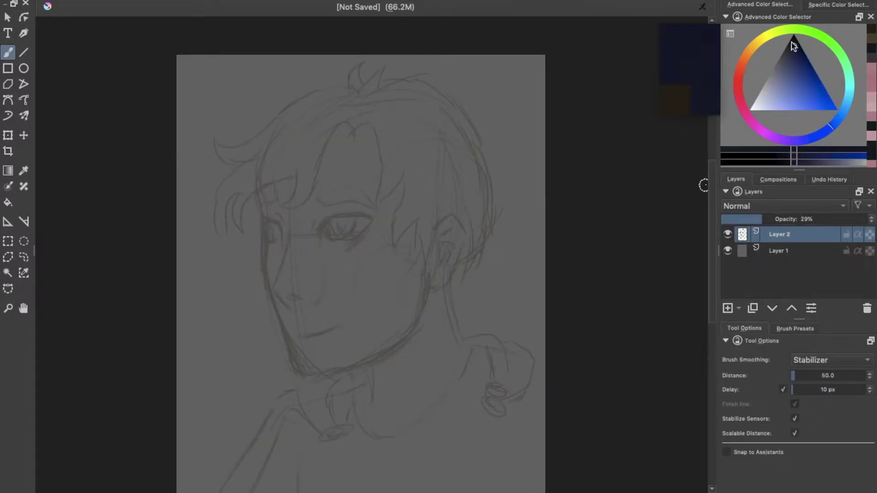
{"action": "key", "text": "Insert"}
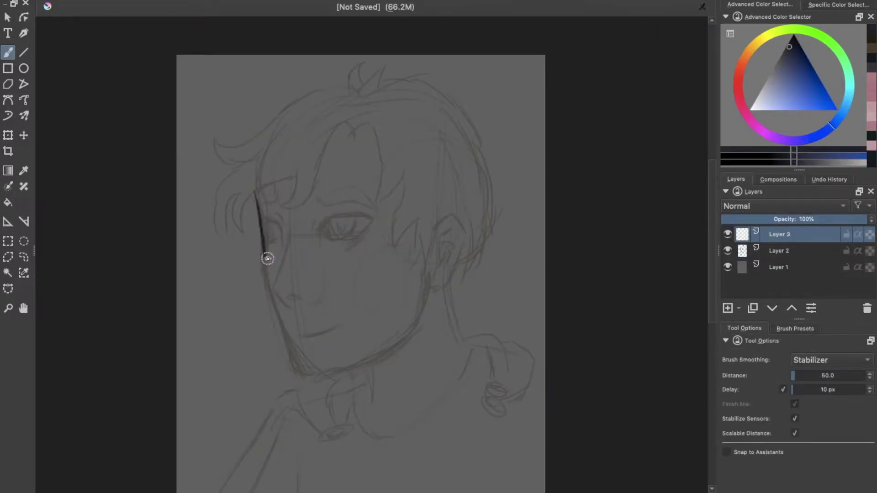
{"action": "scroll", "coordinate": [257, 204], "scroll_direction": "up", "scroll_amount": 3, "text": "ctrl"}
Ink the eyelids, irises, eyebrow, nose, far eye and left cheek line.
{"action": "mouse_move", "coordinate": [336, 256]}
{"action": "left_mouse_down"}
{"action": "mouse_move", "coordinate": [358, 243]}
{"action": "mouse_move", "coordinate": [337, 258]}
{"action": "mouse_move", "coordinate": [427, 241]}
{"action": "left_mouse_up"}
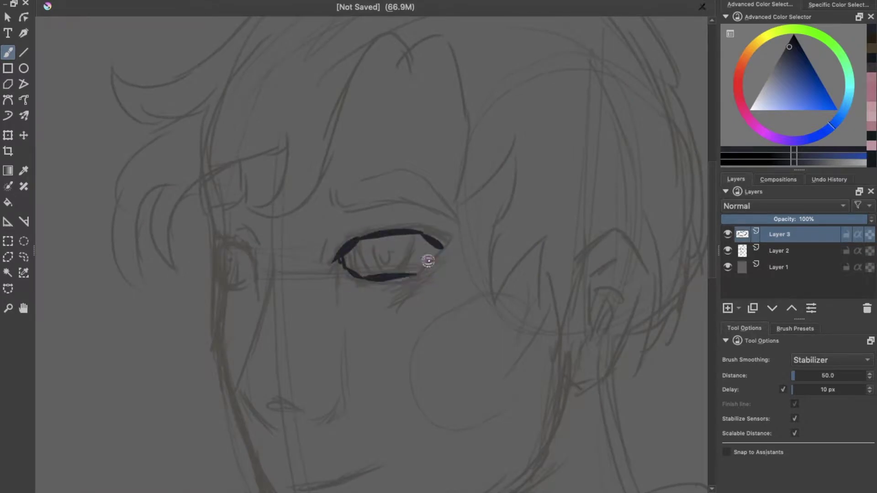
{"action": "left_click_drag", "start_coordinate": [378, 278], "coordinate": [413, 275]}
{"action": "left_click_drag", "start_coordinate": [417, 236], "coordinate": [402, 270]}
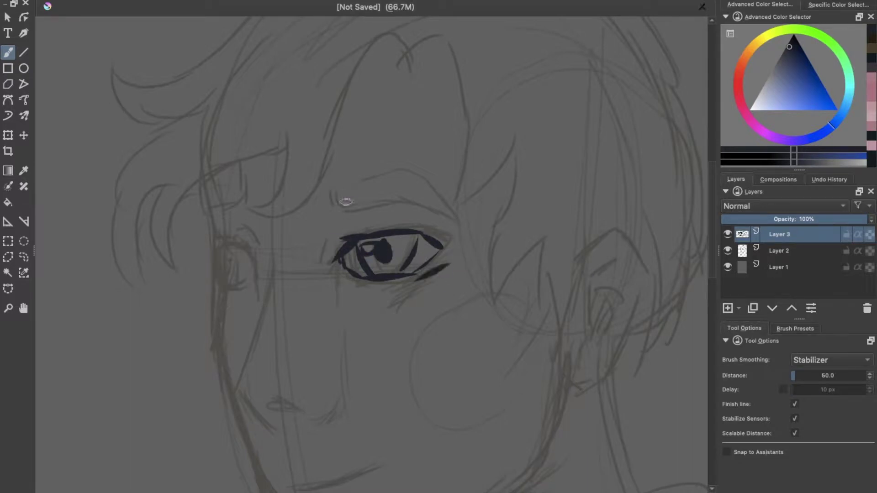
{"action": "left_click_drag", "start_coordinate": [457, 230], "coordinate": [337, 192]}
{"action": "mouse_move", "coordinate": [252, 176]}
{"action": "left_mouse_down"}
{"action": "mouse_move", "coordinate": [220, 270]}
{"action": "mouse_move", "coordinate": [282, 329]}
{"action": "mouse_move", "coordinate": [325, 299]}
{"action": "left_mouse_up"}
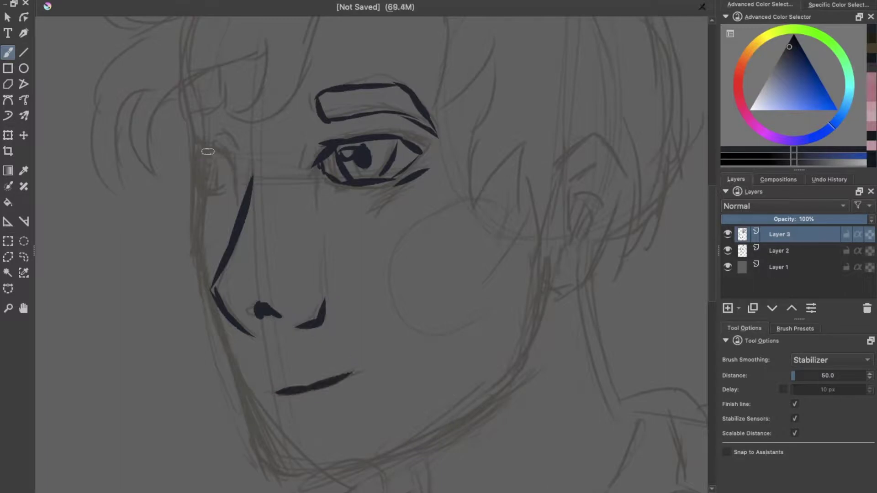
{"action": "left_click_drag", "start_coordinate": [209, 170], "coordinate": [202, 172]}
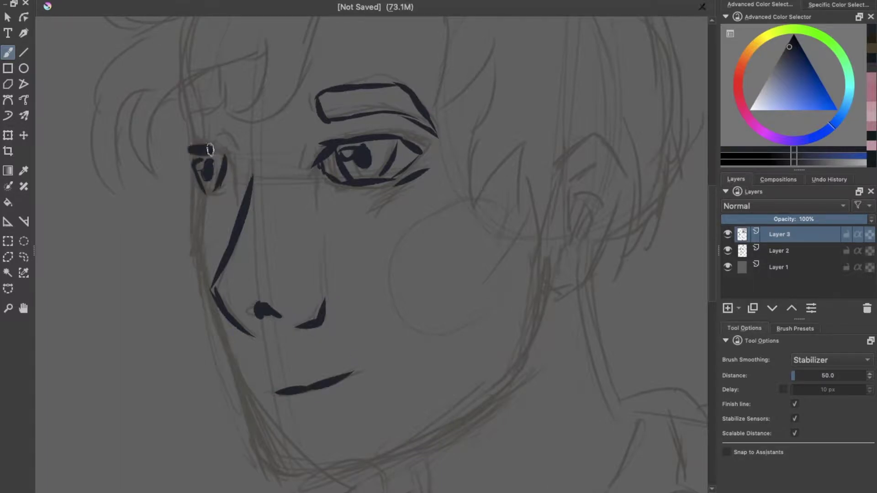
{"action": "left_click_drag", "start_coordinate": [190, 118], "coordinate": [255, 475]}
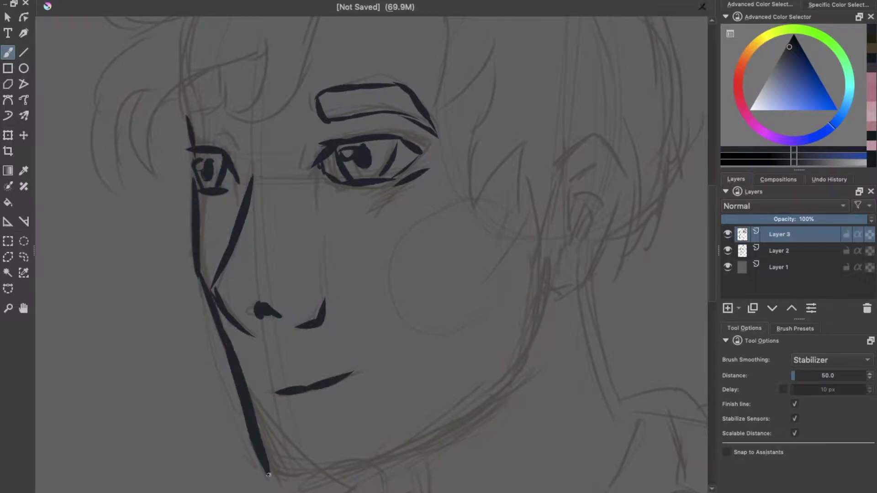
With stabilizer delay enabled, ink the long jawline and the ear.
{"action": "left_click", "coordinate": [782, 390]}
{"action": "left_click_drag", "start_coordinate": [176, 283], "coordinate": [435, 280]}
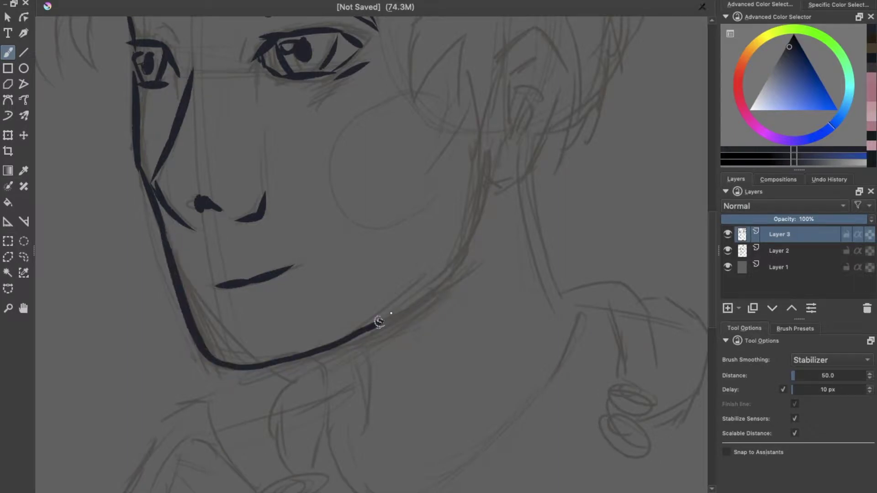
{"action": "left_click_drag", "start_coordinate": [432, 185], "coordinate": [504, 207]}
{"action": "left_click_drag", "start_coordinate": [443, 214], "coordinate": [436, 279]}
{"action": "mouse_move", "coordinate": [445, 216]}
{"action": "left_mouse_down"}
{"action": "mouse_move", "coordinate": [461, 227]}
{"action": "mouse_move", "coordinate": [482, 201]}
{"action": "mouse_move", "coordinate": [457, 271]}
{"action": "left_mouse_up"}
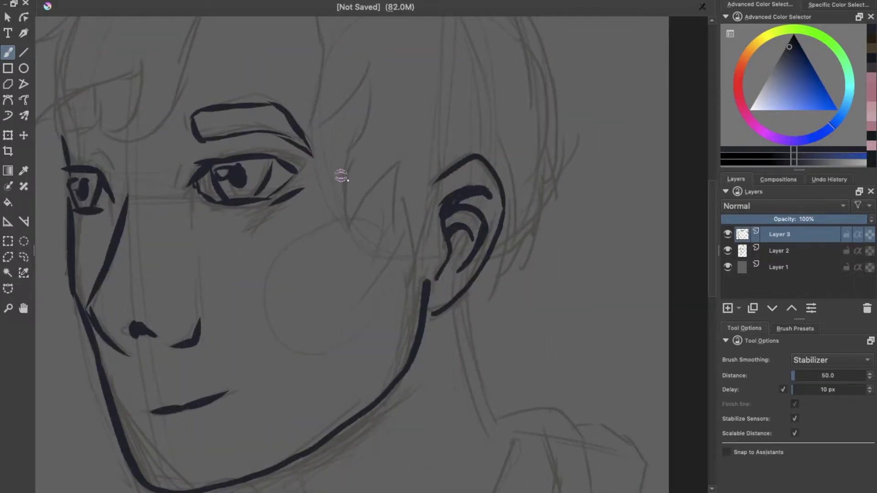
Ink curved hair strands over the forehead down to the brow.
{"action": "scroll", "coordinate": [393, 119], "scroll_direction": "up", "scroll_amount": 5}
{"action": "scroll", "coordinate": [392, 118], "scroll_direction": "left", "scroll_amount": 5}
{"action": "left_click_drag", "start_coordinate": [393, 119], "coordinate": [242, 286]}
{"action": "key", "text": "ctrl+z"}
{"action": "left_click_drag", "start_coordinate": [401, 101], "coordinate": [228, 270]}
{"action": "mouse_move", "coordinate": [227, 255]}
{"action": "left_mouse_down"}
{"action": "mouse_move", "coordinate": [283, 133]}
{"action": "mouse_move", "coordinate": [330, 95]}
{"action": "left_mouse_up"}
{"action": "key", "text": "ctrl+z"}
{"action": "left_click_drag", "start_coordinate": [388, 103], "coordinate": [352, 147]}
{"action": "key", "text": "ctrl+z"}
{"action": "left_click_drag", "start_coordinate": [405, 112], "coordinate": [466, 244]}
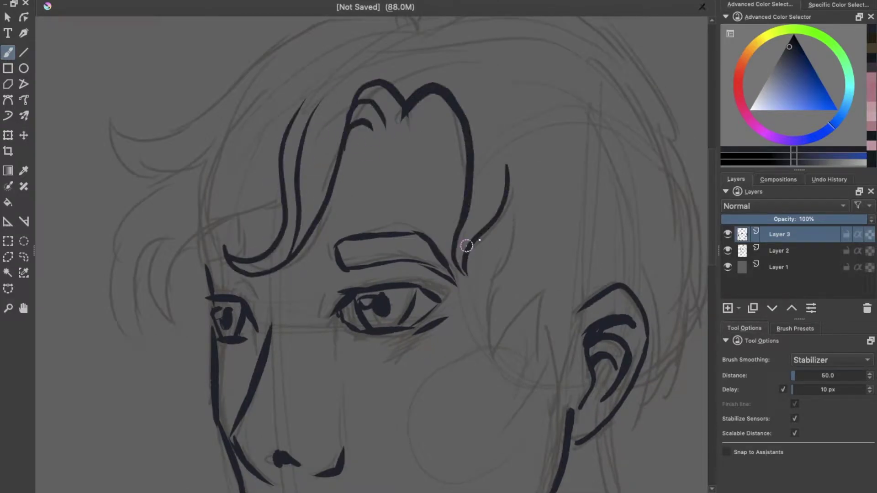
{"action": "left_click_drag", "start_coordinate": [507, 167], "coordinate": [471, 256]}
Ink the sideburn and side hair strands.
{"action": "scroll", "coordinate": [465, 245], "scroll_direction": "down", "scroll_amount": 3}
{"action": "scroll", "coordinate": [465, 244], "scroll_direction": "right", "scroll_amount": 5}
{"action": "left_click_drag", "start_coordinate": [372, 227], "coordinate": [386, 287]}
{"action": "left_click_drag", "start_coordinate": [429, 188], "coordinate": [448, 250]}
Ink the curl on top of the head and the right side hair outline.
{"action": "scroll", "coordinate": [448, 250], "scroll_direction": "up", "scroll_amount": 3}
{"action": "scroll", "coordinate": [448, 250], "scroll_direction": "left", "scroll_amount": 5}
{"action": "mouse_move", "coordinate": [394, 47]}
{"action": "left_mouse_down"}
{"action": "mouse_move", "coordinate": [364, 41]}
{"action": "mouse_move", "coordinate": [192, 78]}
{"action": "mouse_move", "coordinate": [139, 221]}
{"action": "mouse_move", "coordinate": [172, 221]}
{"action": "mouse_move", "coordinate": [144, 275]}
{"action": "mouse_move", "coordinate": [172, 368]}
{"action": "mouse_move", "coordinate": [281, 223]}
{"action": "left_mouse_up"}
{"action": "scroll", "coordinate": [322, 229], "scroll_direction": "down", "scroll_amount": 4}
{"action": "scroll", "coordinate": [321, 229], "scroll_direction": "right", "scroll_amount": 3}
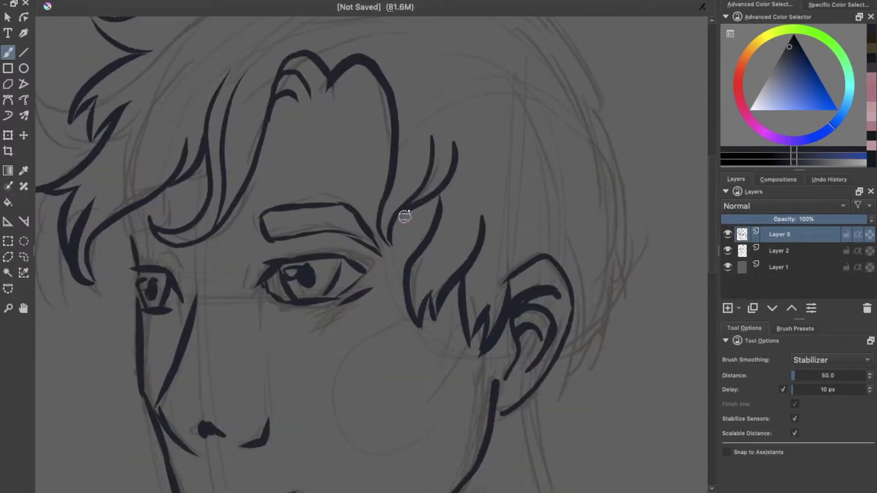
{"action": "scroll", "coordinate": [499, 358], "scroll_direction": "up", "scroll_amount": 2}
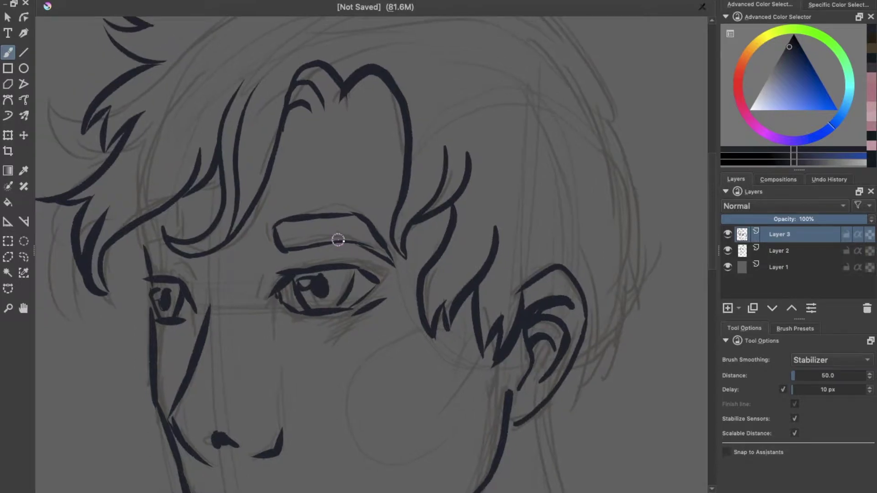
{"action": "scroll", "coordinate": [352, 245], "scroll_direction": "up", "scroll_amount": 10}
{"action": "left_click_drag", "start_coordinate": [336, 172], "coordinate": [333, 177]}
{"action": "scroll", "coordinate": [334, 178], "scroll_direction": "down", "scroll_amount": 3}
{"action": "left_click_drag", "start_coordinate": [290, 94], "coordinate": [489, 300]}
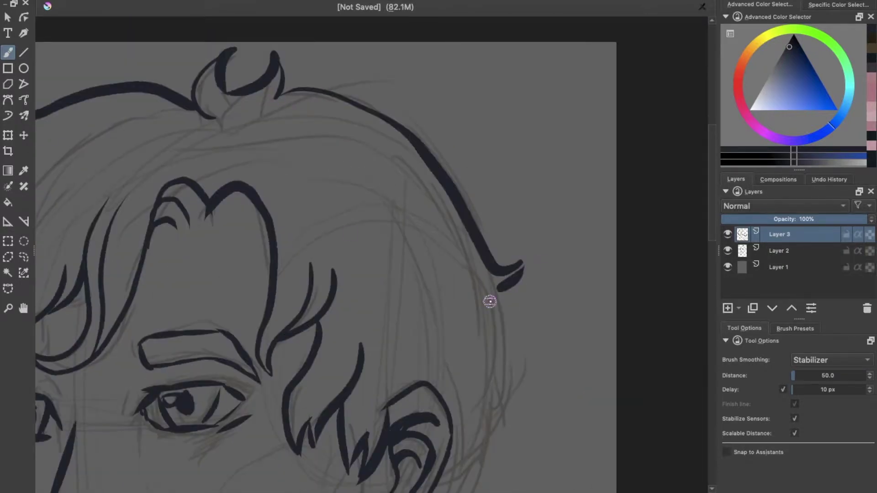
Ink the neck line and the inner jaw line.
{"action": "scroll", "coordinate": [489, 300], "scroll_direction": "down", "scroll_amount": 6}
{"action": "mouse_move", "coordinate": [490, 181]}
{"action": "left_mouse_down"}
{"action": "mouse_move", "coordinate": [521, 304]}
{"action": "mouse_move", "coordinate": [539, 331]}
{"action": "left_mouse_up"}
{"action": "left_click_drag", "start_coordinate": [283, 360], "coordinate": [301, 436]}
{"action": "left_click_drag", "start_coordinate": [300, 387], "coordinate": [479, 193]}
{"action": "key", "text": "f"}
{"action": "key", "text": "b"}
{"action": "scroll", "coordinate": [707, 251], "scroll_direction": "up", "scroll_amount": 5}
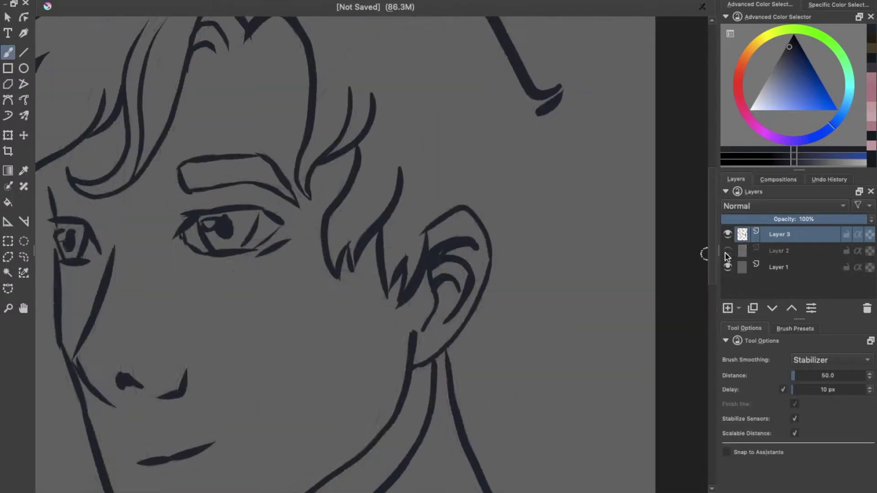
{"action": "scroll", "coordinate": [488, 90], "scroll_direction": "down", "scroll_amount": 4}
Ink additional hair strands around the right ear.
{"action": "mouse_move", "coordinate": [484, 242]}
{"action": "left_mouse_down"}
{"action": "mouse_move", "coordinate": [540, 260]}
{"action": "mouse_move", "coordinate": [568, 155]}
{"action": "left_mouse_up"}
{"action": "left_click_drag", "start_coordinate": [584, 112], "coordinate": [530, 167]}
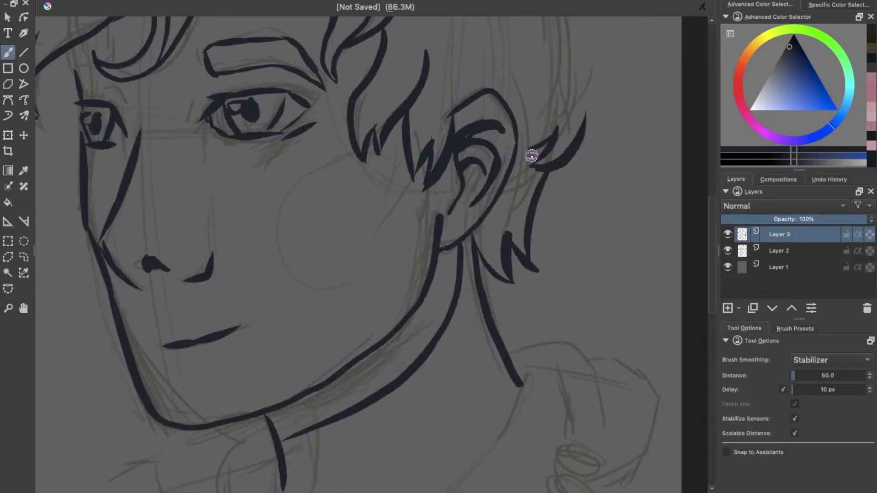
{"action": "scroll", "coordinate": [542, 274], "scroll_direction": "up", "scroll_amount": 5}
{"action": "scroll", "coordinate": [470, 175], "scroll_direction": "left", "scroll_amount": 4}
{"action": "scroll", "coordinate": [120, 191], "scroll_direction": "down", "scroll_amount": 3}
{"action": "scroll", "coordinate": [120, 192], "scroll_direction": "down", "scroll_amount": 1}
{"action": "left_click", "coordinate": [24, 256]}
Reposition the lassoed nose and mirror the view horizontally to check proportions.
{"action": "mouse_move", "coordinate": [347, 205]}
{"action": "left_mouse_down"}
{"action": "mouse_move", "coordinate": [274, 274]}
{"action": "mouse_move", "coordinate": [349, 203]}
{"action": "left_mouse_up"}
{"action": "key", "text": "ctrl+t"}
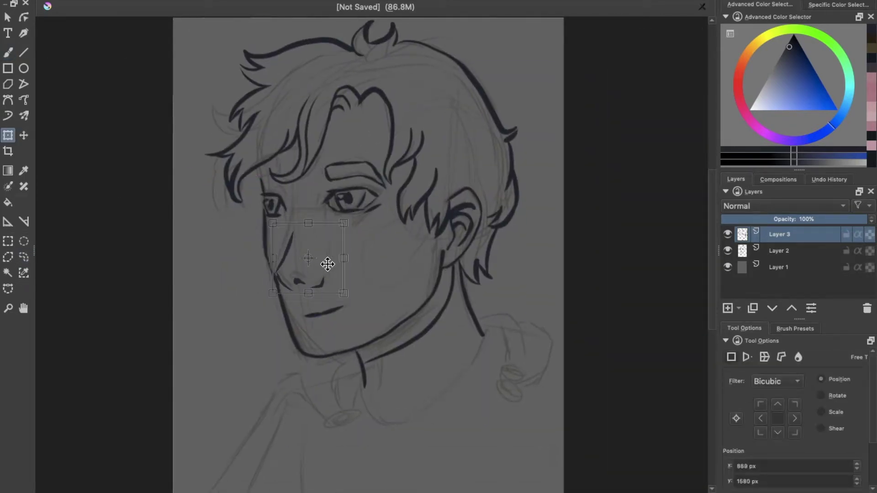
{"action": "key", "text": "Return"}
{"action": "key", "text": "b"}
{"action": "left_click", "coordinate": [215, 107]}
Try a brow stroke above the far eye, then undo it.
{"action": "scroll", "coordinate": [341, 145], "scroll_direction": "up", "scroll_amount": 3}
{"action": "mouse_move", "coordinate": [409, 179]}
{"action": "left_mouse_down"}
{"action": "mouse_move", "coordinate": [470, 173]}
{"action": "mouse_move", "coordinate": [470, 150]}
{"action": "left_mouse_up"}
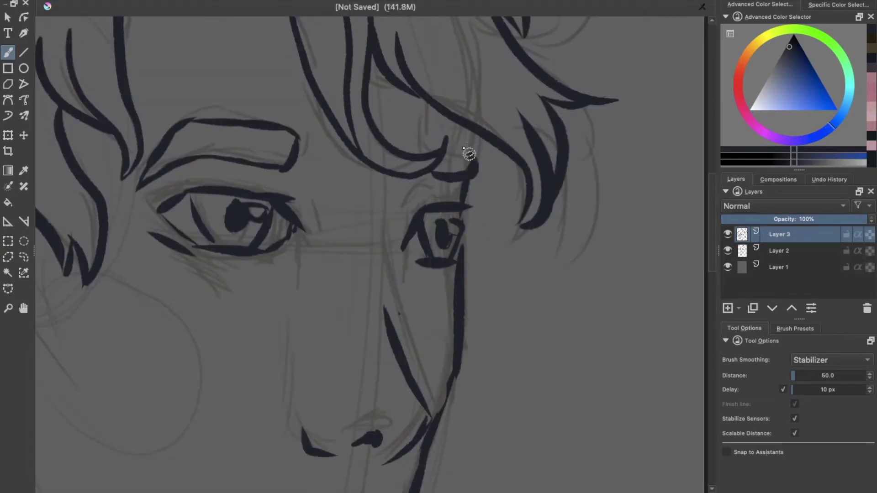
{"action": "scroll", "coordinate": [423, 139], "scroll_direction": "down", "scroll_amount": 2}
{"action": "scroll", "coordinate": [452, 251], "scroll_direction": "down", "scroll_amount": 2}
{"action": "key", "text": "ctrl+z"}
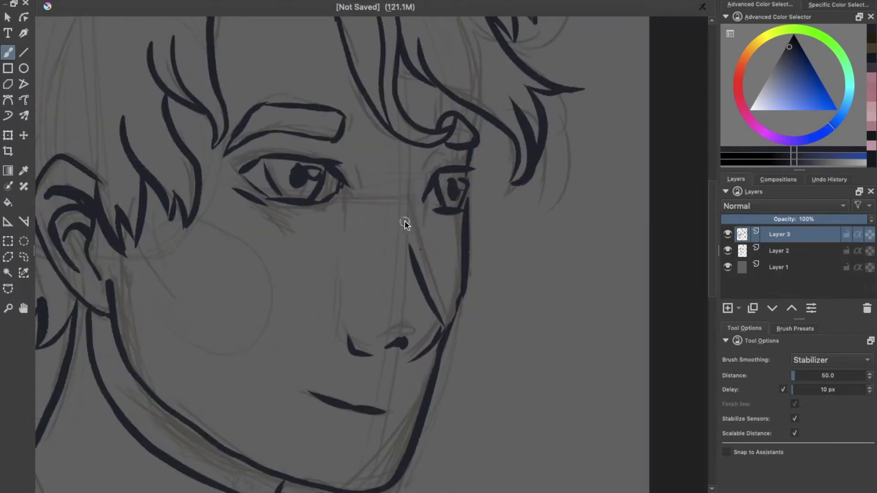
{"action": "key", "text": "ctrl+z"}
Lasso the near eye and move it down slightly.
{"action": "left_click", "coordinate": [24, 257]}
{"action": "left_click_drag", "start_coordinate": [351, 98], "coordinate": [361, 91]}
{"action": "key", "text": "ctrl+t"}
{"action": "left_click_drag", "start_coordinate": [355, 164], "coordinate": [345, 189]}
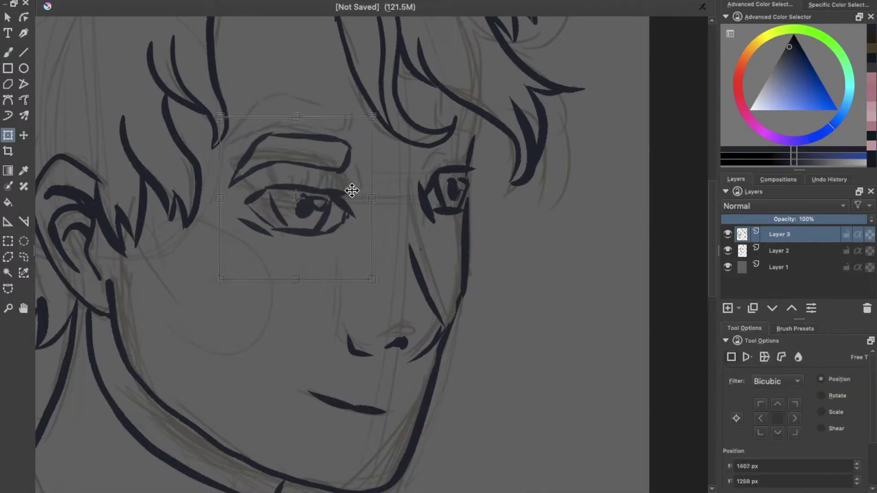
{"action": "left_click", "coordinate": [6, 52]}
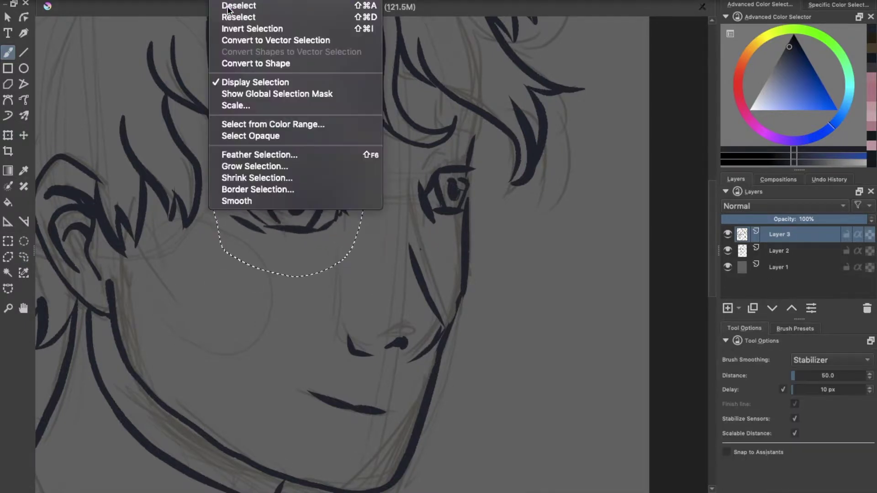
Lower the far eye slightly, deselect, and remove the cheek stroke under it.
{"action": "left_click", "coordinate": [24, 257]}
{"action": "left_click_drag", "start_coordinate": [475, 168], "coordinate": [430, 169]}
{"action": "key", "text": "ctrl+t"}
{"action": "left_click_drag", "start_coordinate": [457, 204], "coordinate": [452, 209]}
{"action": "key", "text": "b"}
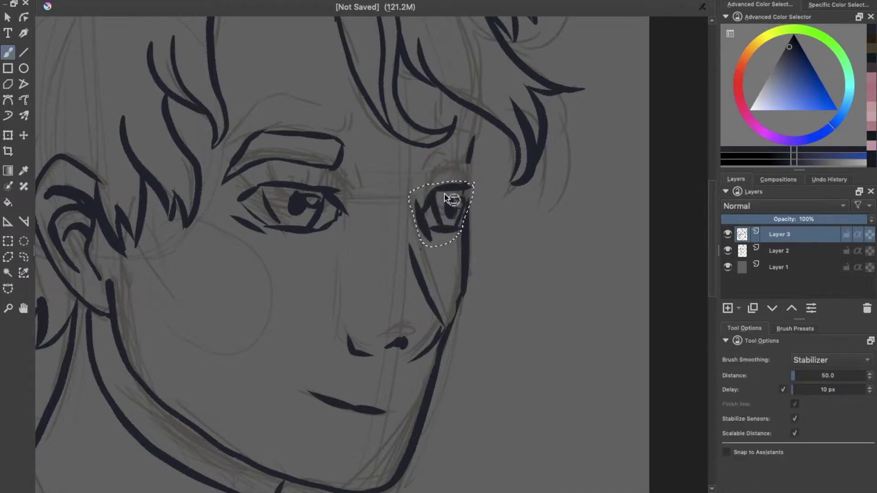
{"action": "key", "text": "ctrl+shift+a"}
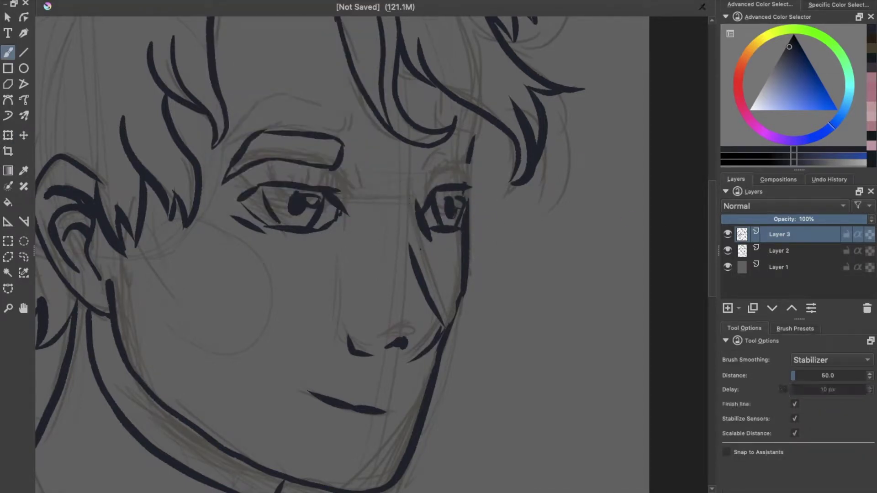
{"action": "key", "text": "ctrl+z"}
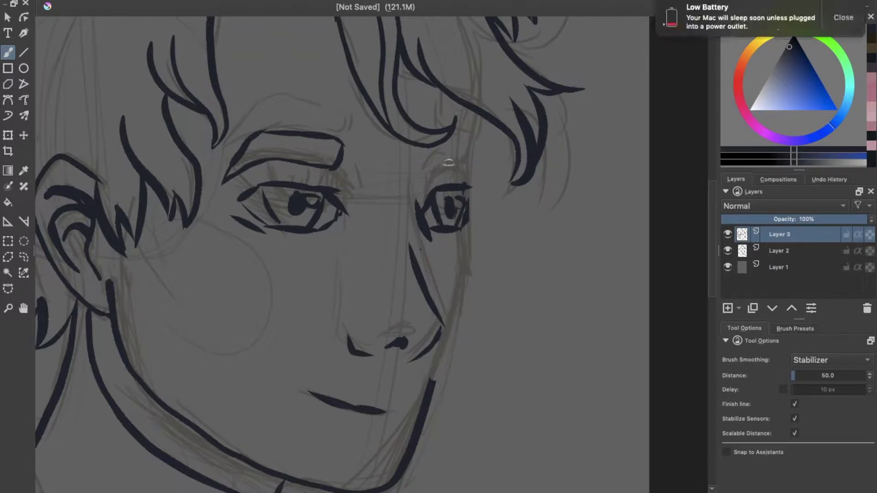
Redraw the right-cheek sketch line, then ink the right cheek to the jaw and a hair strand.
{"action": "left_click_drag", "start_coordinate": [425, 238], "coordinate": [392, 173]}
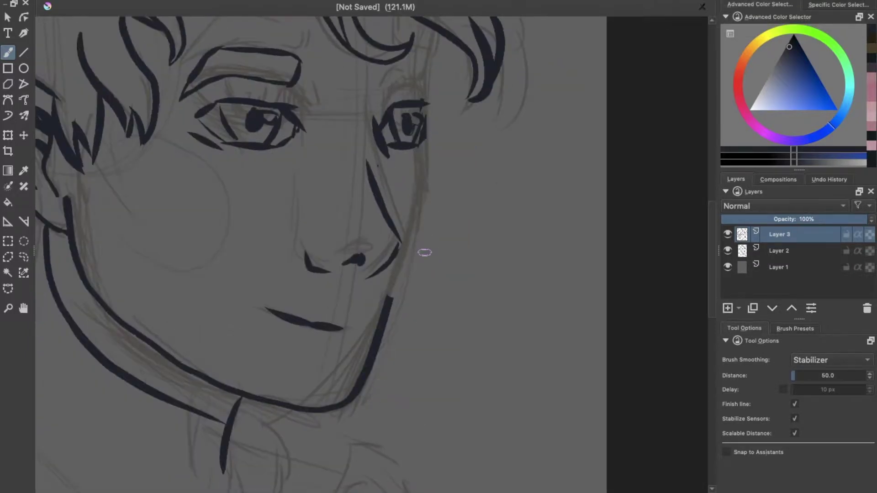
{"action": "key", "text": "Page_Down"}
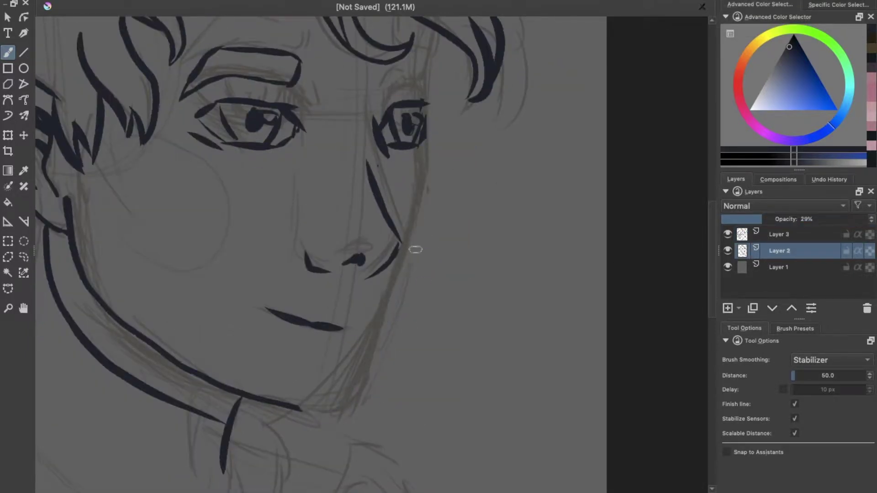
{"action": "left_click_drag", "start_coordinate": [434, 80], "coordinate": [391, 377]}
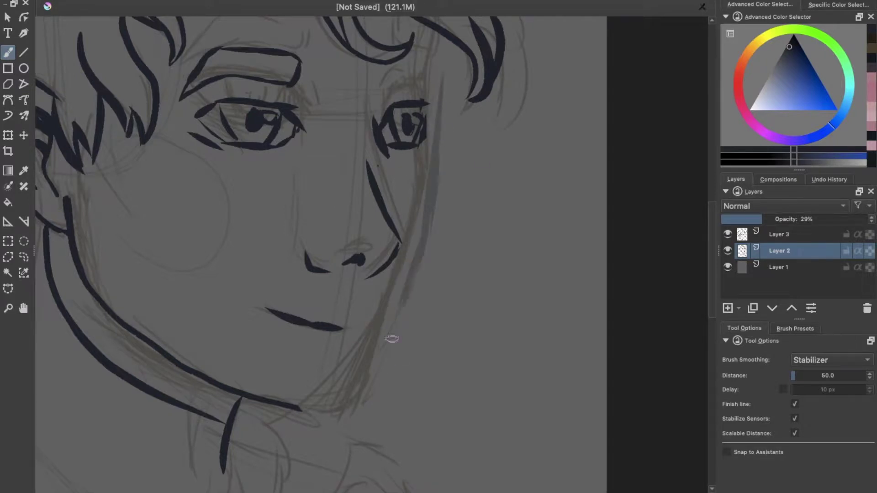
{"action": "key", "text": "ctrl+z"}
{"action": "left_click_drag", "start_coordinate": [436, 85], "coordinate": [366, 397]}
{"action": "key", "text": "Page_Up"}
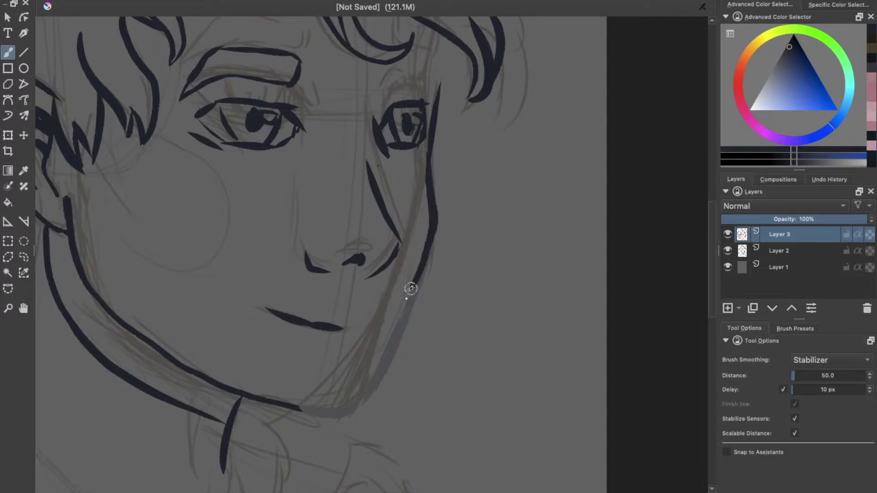
{"action": "mouse_move", "coordinate": [433, 165]}
{"action": "left_mouse_down"}
{"action": "mouse_move", "coordinate": [427, 257]}
{"action": "mouse_move", "coordinate": [297, 395]}
{"action": "left_mouse_up"}
{"action": "left_click_drag", "start_coordinate": [380, 58], "coordinate": [440, 41]}
Lasso the mouth and transform it into its new position.
{"action": "key", "text": "minus"}
{"action": "key", "text": "minus"}
{"action": "mouse_move", "coordinate": [347, 270]}
{"action": "left_mouse_down"}
{"action": "mouse_move", "coordinate": [395, 287]}
{"action": "mouse_move", "coordinate": [377, 281]}
{"action": "left_mouse_up"}
{"action": "key", "text": "ctrl+t"}
{"action": "key", "text": "b"}
{"action": "key", "text": "ctrl+shift+a"}
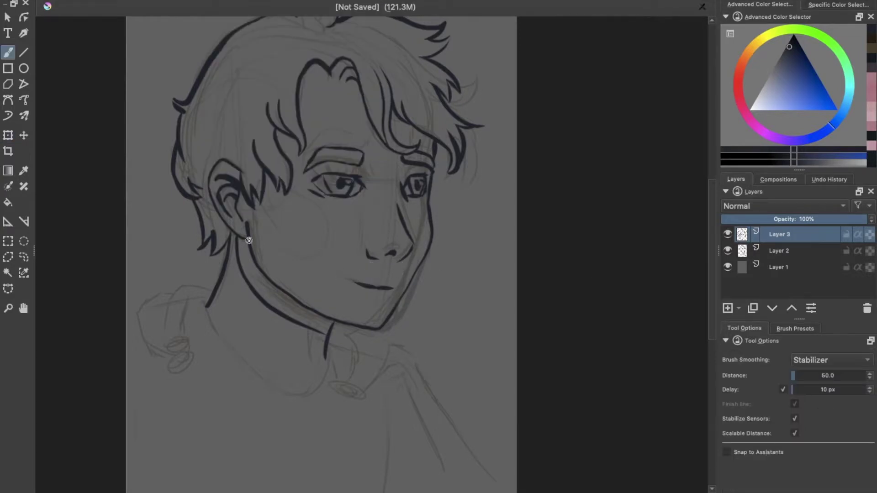
Fill in the left and right pupils.
{"action": "scroll", "coordinate": [249, 241], "scroll_direction": "up", "scroll_amount": 3}
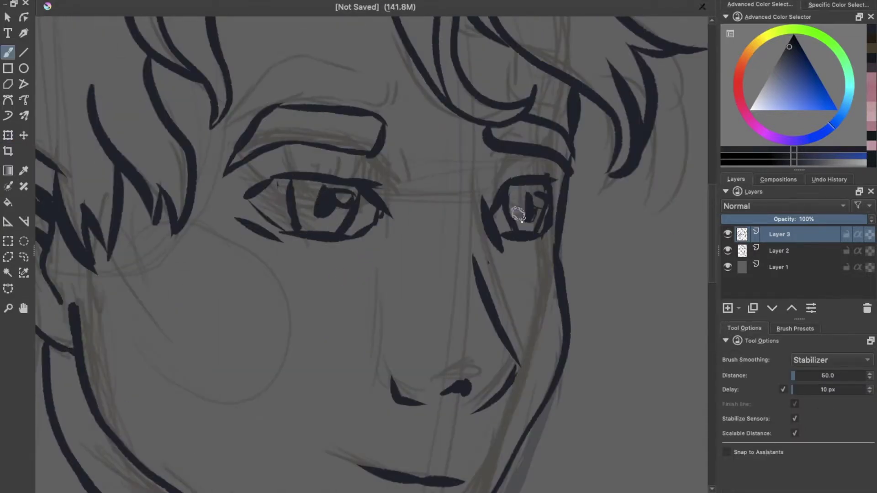
{"action": "left_click_drag", "start_coordinate": [319, 206], "coordinate": [329, 211]}
{"action": "left_click_drag", "start_coordinate": [530, 206], "coordinate": [537, 198]}
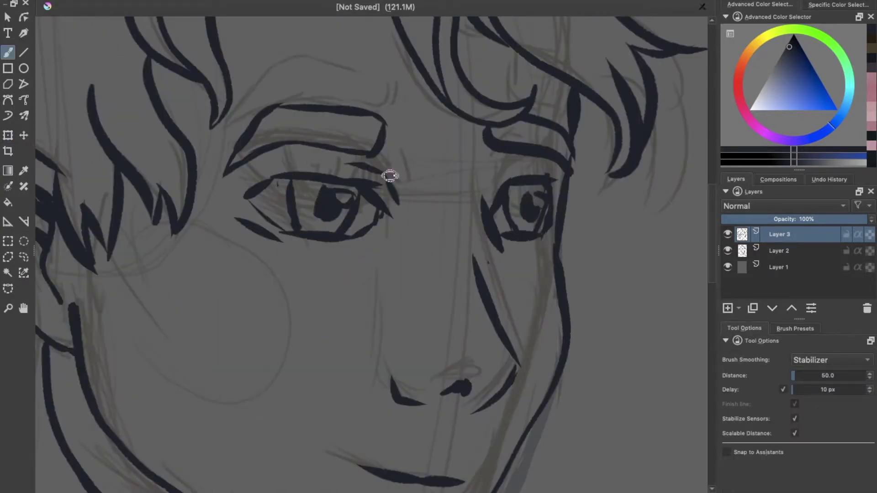
{"action": "scroll", "coordinate": [494, 182], "scroll_direction": "down", "scroll_amount": 2}
{"action": "scroll", "coordinate": [480, 75], "scroll_direction": "down", "scroll_amount": 2}
{"action": "scroll", "coordinate": [295, 333], "scroll_direction": "down", "scroll_amount": 3}
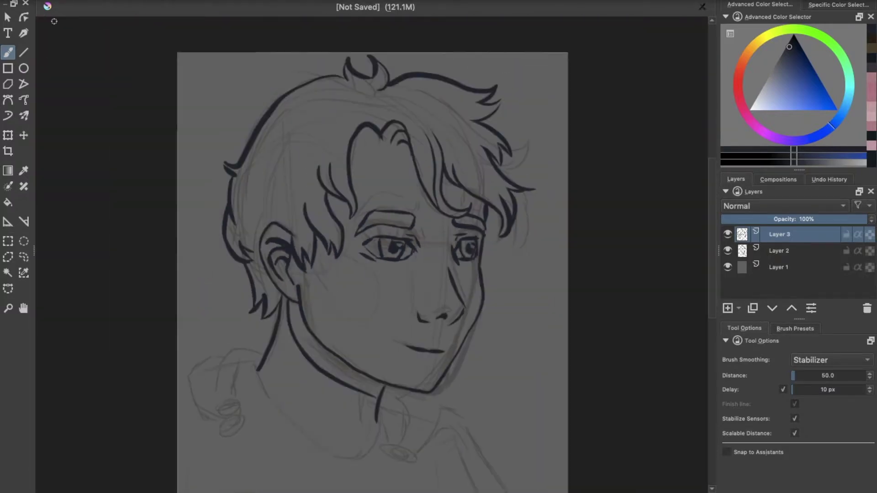
{"action": "scroll", "coordinate": [244, 155], "scroll_direction": "up", "scroll_amount": 3}
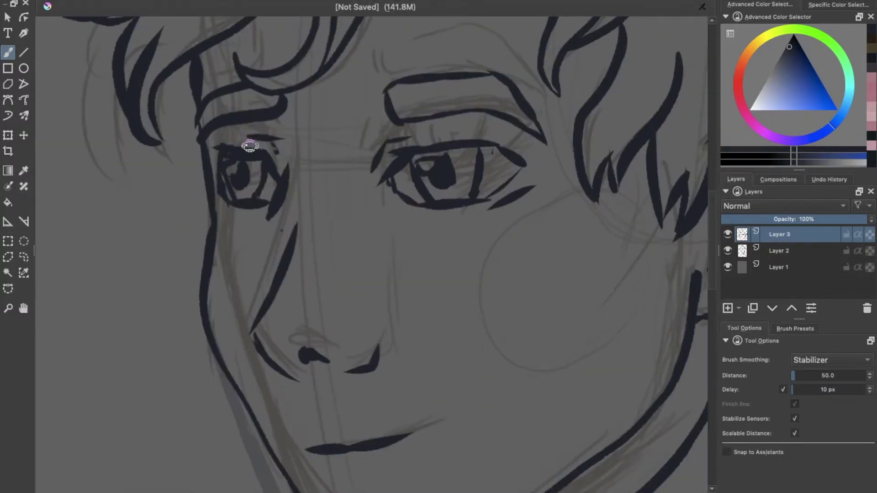
{"action": "scroll", "coordinate": [364, 259], "scroll_direction": "down", "scroll_amount": 3}
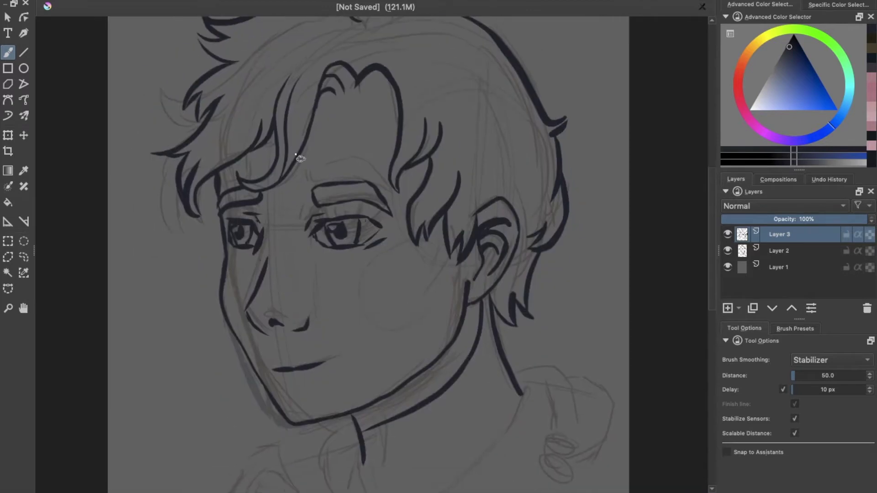
Ink a forehead hair strand and the inner curl of the front hair.
{"action": "left_click_drag", "start_coordinate": [247, 146], "coordinate": [200, 196]}
{"action": "left_click_drag", "start_coordinate": [393, 125], "coordinate": [354, 100]}
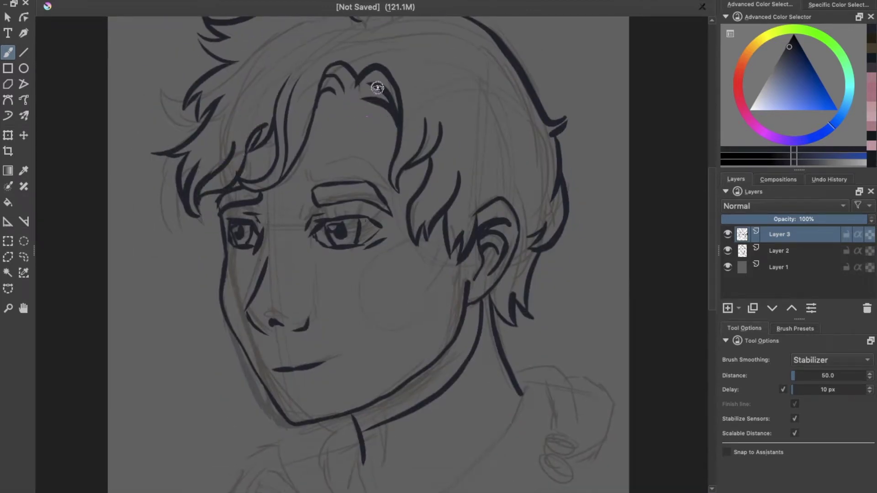
{"action": "scroll", "coordinate": [360, 167], "scroll_direction": "down", "scroll_amount": 3}
{"action": "left_click_drag", "start_coordinate": [319, 320], "coordinate": [482, 247]}
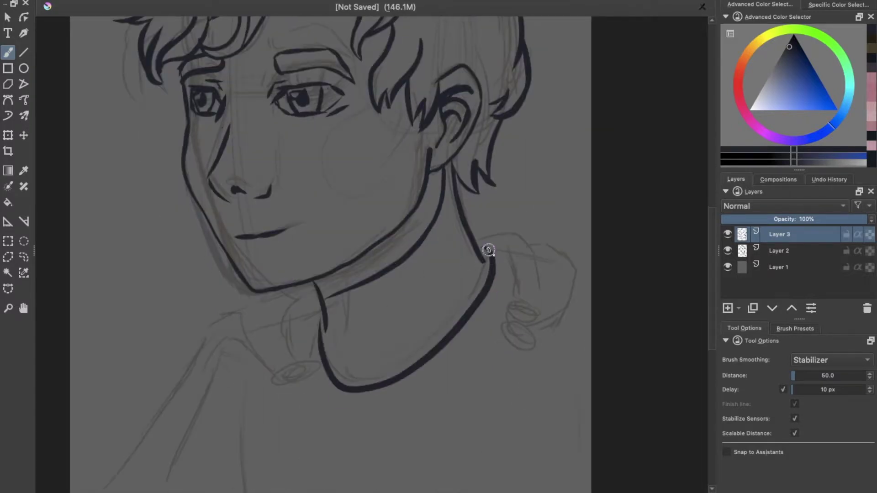
{"action": "scroll", "coordinate": [469, 254], "scroll_direction": "down", "scroll_amount": 1}
Ink both collar buttons, the hood fold and outline, and the shoulder line.
{"action": "left_click_drag", "start_coordinate": [285, 297], "coordinate": [293, 320]}
{"action": "mouse_move", "coordinate": [548, 263]}
{"action": "left_mouse_down"}
{"action": "mouse_move", "coordinate": [540, 180]}
{"action": "mouse_move", "coordinate": [582, 190]}
{"action": "mouse_move", "coordinate": [593, 256]}
{"action": "left_mouse_up"}
{"action": "left_click_drag", "start_coordinate": [584, 192], "coordinate": [629, 214]}
{"action": "left_click_drag", "start_coordinate": [584, 293], "coordinate": [629, 277]}
{"action": "left_click_drag", "start_coordinate": [222, 358], "coordinate": [281, 279]}
{"action": "mouse_move", "coordinate": [123, 443]}
{"action": "left_mouse_down"}
{"action": "mouse_move", "coordinate": [231, 298]}
{"action": "mouse_move", "coordinate": [284, 248]}
{"action": "mouse_move", "coordinate": [348, 264]}
{"action": "left_mouse_up"}
{"action": "key", "text": "ctrl+z"}
{"action": "key", "text": "ctrl+z"}
Ink the torso line below the collar and the inner shoulder, and extend the jaw line.
{"action": "scroll", "coordinate": [339, 303], "scroll_direction": "down", "scroll_amount": 3}
{"action": "left_click_drag", "start_coordinate": [281, 271], "coordinate": [277, 397]}
{"action": "mouse_move", "coordinate": [273, 227]}
{"action": "left_mouse_down"}
{"action": "mouse_move", "coordinate": [224, 301]}
{"action": "mouse_move", "coordinate": [202, 378]}
{"action": "left_mouse_up"}
{"action": "scroll", "coordinate": [233, 323], "scroll_direction": "down", "scroll_amount": 3}
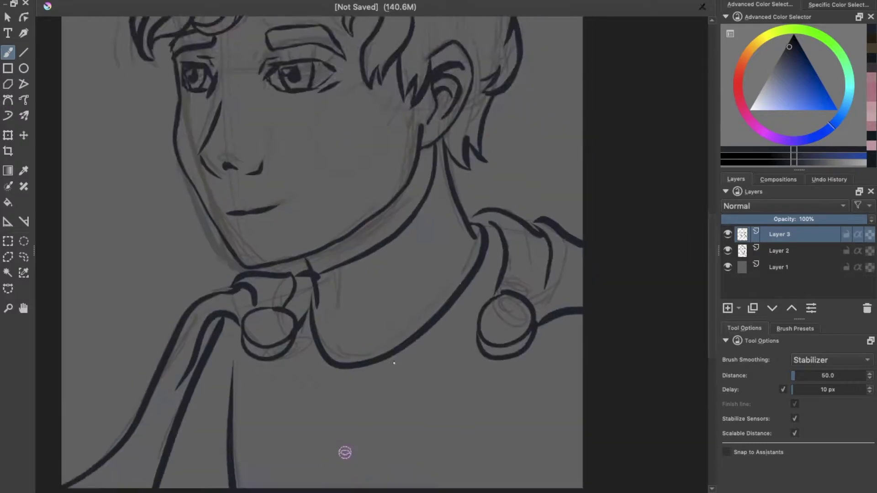
{"action": "scroll", "coordinate": [288, 248], "scroll_direction": "up", "scroll_amount": 6}
{"action": "scroll", "coordinate": [344, 78], "scroll_direction": "left", "scroll_amount": 4}
{"action": "scroll", "coordinate": [294, 227], "scroll_direction": "right", "scroll_amount": 2}
{"action": "scroll", "coordinate": [295, 227], "scroll_direction": "down", "scroll_amount": 1}
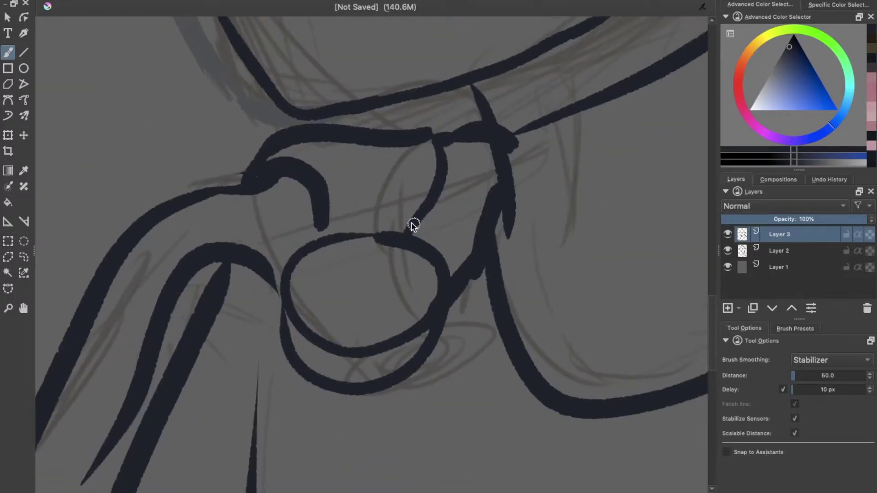
{"action": "scroll", "coordinate": [365, 20], "scroll_direction": "up", "scroll_amount": 2}
{"action": "scroll", "coordinate": [216, 97], "scroll_direction": "up", "scroll_amount": 2}
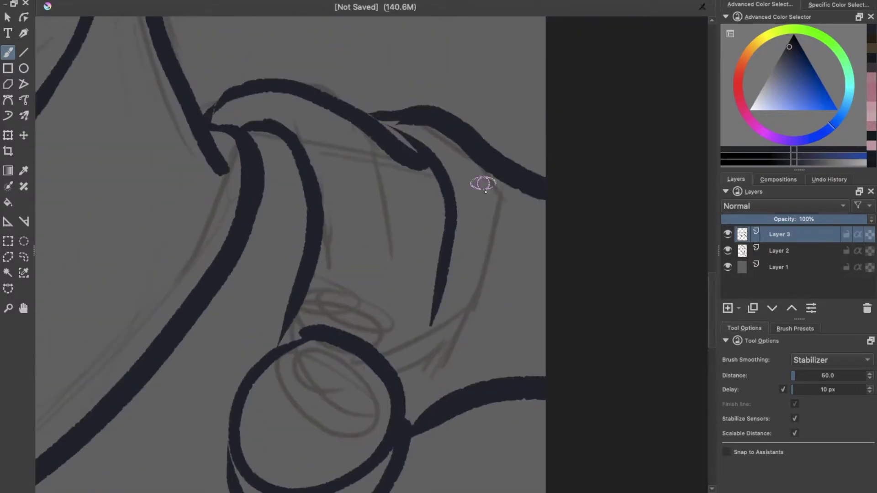
{"action": "scroll", "coordinate": [434, 137], "scroll_direction": "up", "scroll_amount": 3}
{"action": "scroll", "coordinate": [457, 142], "scroll_direction": "down", "scroll_amount": 2}
{"action": "scroll", "coordinate": [391, 309], "scroll_direction": "down", "scroll_amount": 3}
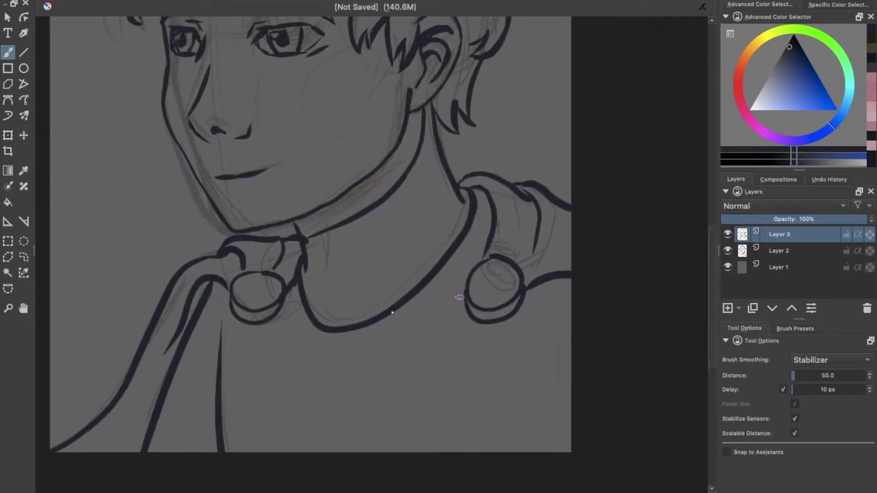
{"action": "scroll", "coordinate": [392, 309], "scroll_direction": "up", "scroll_amount": 5}
{"action": "scroll", "coordinate": [295, 288], "scroll_direction": "down", "scroll_amount": 5}
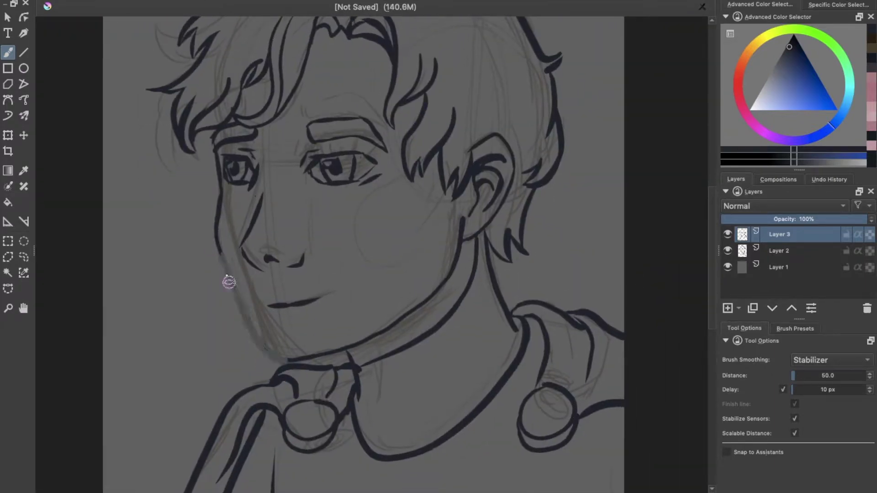
{"action": "left_click_drag", "start_coordinate": [225, 256], "coordinate": [248, 314]}
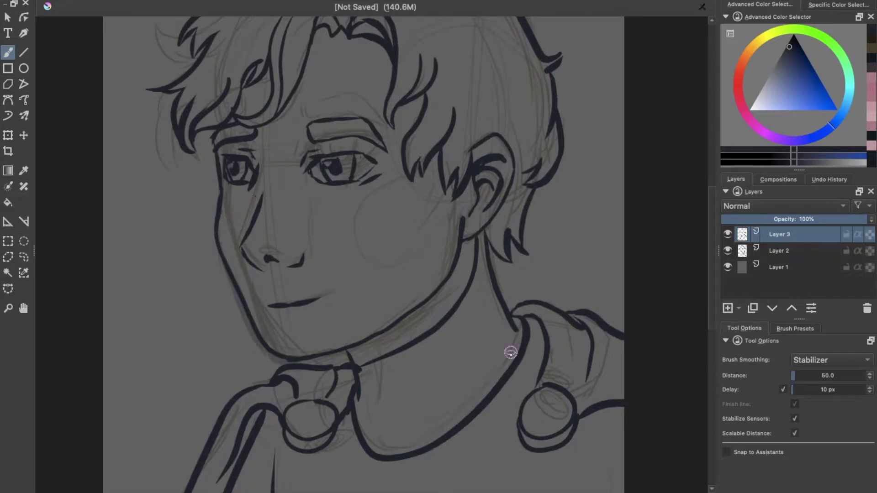
{"action": "scroll", "coordinate": [510, 352], "scroll_direction": "down", "scroll_amount": 3}
Delete sketch Layer 2 and add a Colorize Mask to the line art.
{"action": "right_click", "coordinate": [778, 250]}
{"action": "left_click", "coordinate": [746, 73]}
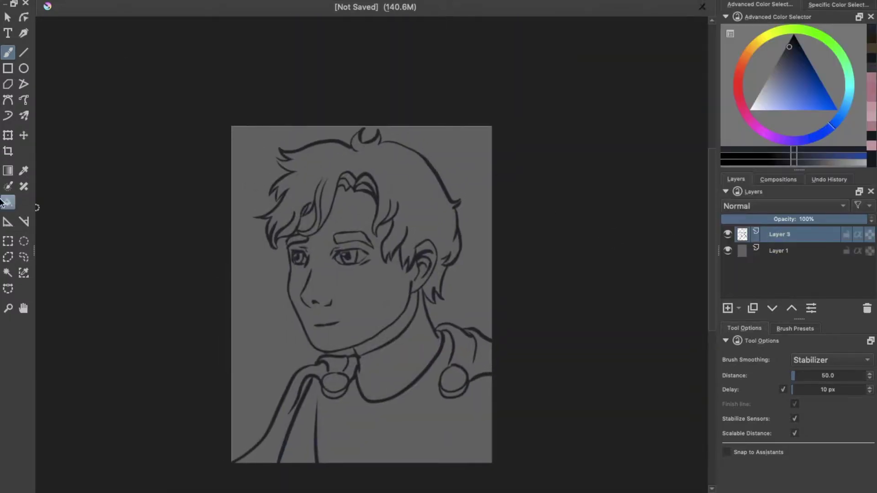
{"action": "left_click", "coordinate": [8, 202]}
{"action": "left_click", "coordinate": [546, 390]}
Mark the neck shadow with a dark hint colour.
{"action": "key", "text": "b"}
{"action": "left_click", "coordinate": [831, 359]}
{"action": "left_click", "coordinate": [804, 370]}
{"action": "left_click_drag", "start_coordinate": [401, 321], "coordinate": [375, 343]}
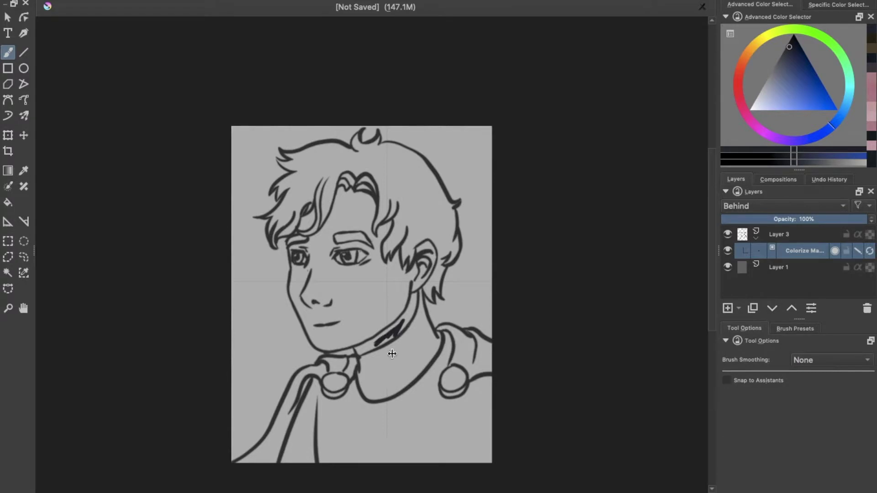
Mark the cheeks, beside the eye, and the nose and forehead with peach skin hints.
{"action": "key", "text": "plus"}
{"action": "left_click", "coordinate": [740, 69]}
{"action": "left_click_drag", "start_coordinate": [777, 61], "coordinate": [784, 105]}
{"action": "left_click", "coordinate": [775, 91]}
{"action": "mouse_move", "coordinate": [350, 315]}
{"action": "left_mouse_down"}
{"action": "mouse_move", "coordinate": [363, 302]}
{"action": "mouse_move", "coordinate": [379, 326]}
{"action": "left_mouse_up"}
{"action": "key", "text": "ctrl+z"}
{"action": "left_click_drag", "start_coordinate": [287, 252], "coordinate": [287, 270]}
{"action": "left_click_drag", "start_coordinate": [283, 305], "coordinate": [294, 321]}
{"action": "left_click_drag", "start_coordinate": [325, 190], "coordinate": [341, 191]}
Mark the eyebrows and hair with dark blue hints.
{"action": "left_click", "coordinate": [402, 370], "text": "ctrl"}
{"action": "left_click_drag", "start_coordinate": [324, 231], "coordinate": [337, 230]}
{"action": "left_click_drag", "start_coordinate": [240, 240], "coordinate": [255, 237]}
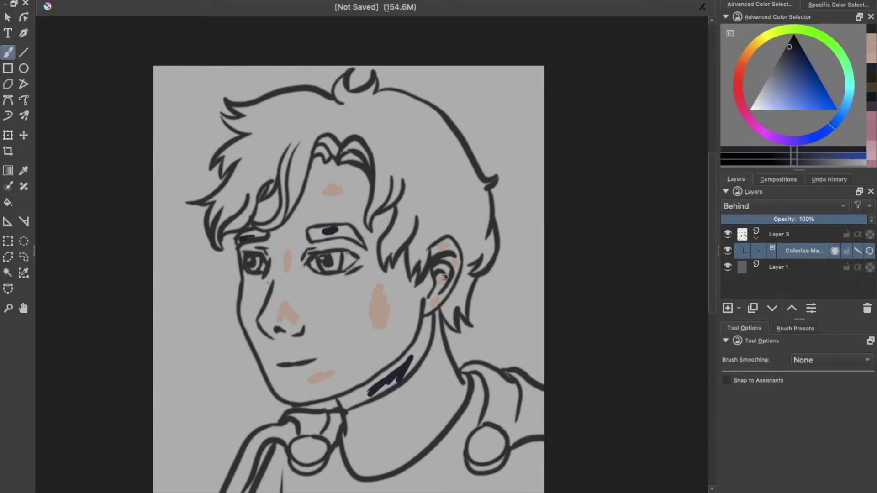
{"action": "left_click_drag", "start_coordinate": [416, 150], "coordinate": [452, 185]}
{"action": "scroll", "coordinate": [406, 361], "scroll_direction": "down", "scroll_amount": 3}
Mark the cloak's chest and right shoulder with dark green.
{"action": "left_click", "coordinate": [842, 58]}
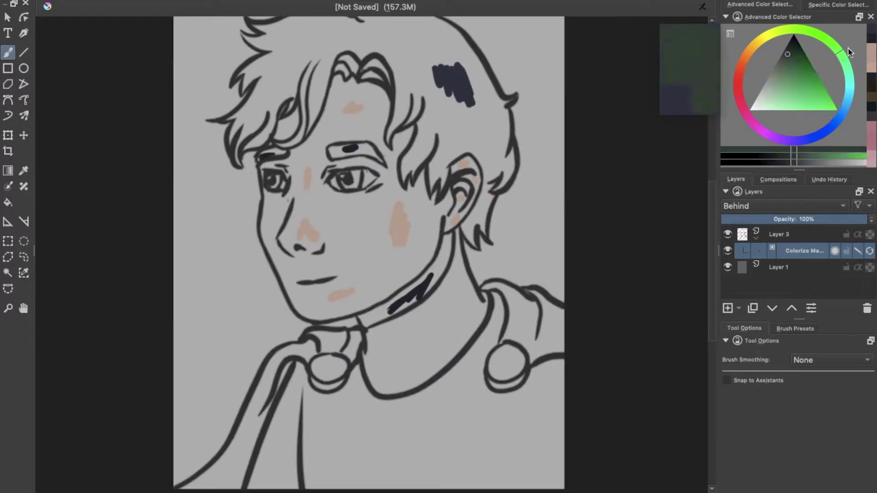
{"action": "left_click", "coordinate": [805, 64]}
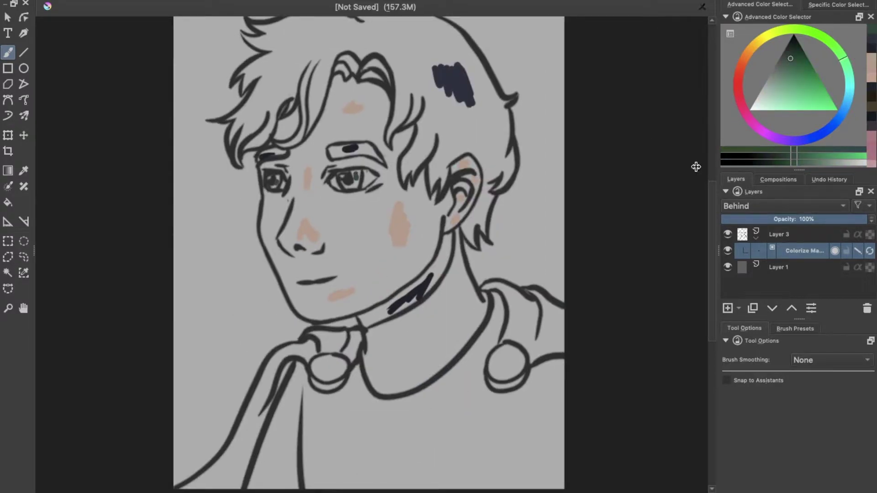
{"action": "left_click_drag", "start_coordinate": [460, 393], "coordinate": [386, 438]}
{"action": "left_click", "coordinate": [520, 326]}
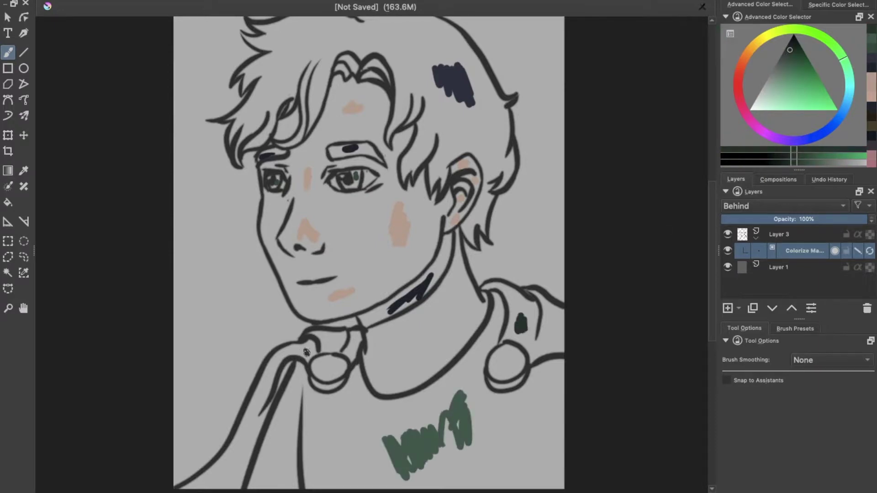
Mark the collar buttons grey-teal, the neck as skin, and both background sides white.
{"action": "left_click_drag", "start_coordinate": [843, 75], "coordinate": [849, 94]}
{"action": "left_click", "coordinate": [760, 94]}
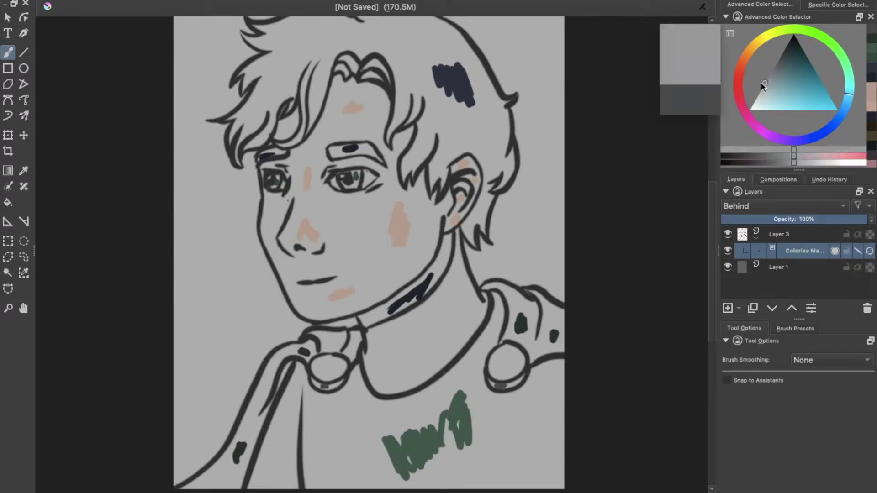
{"action": "left_click_drag", "start_coordinate": [321, 367], "coordinate": [332, 372]}
{"action": "left_click_drag", "start_coordinate": [499, 358], "coordinate": [511, 368]}
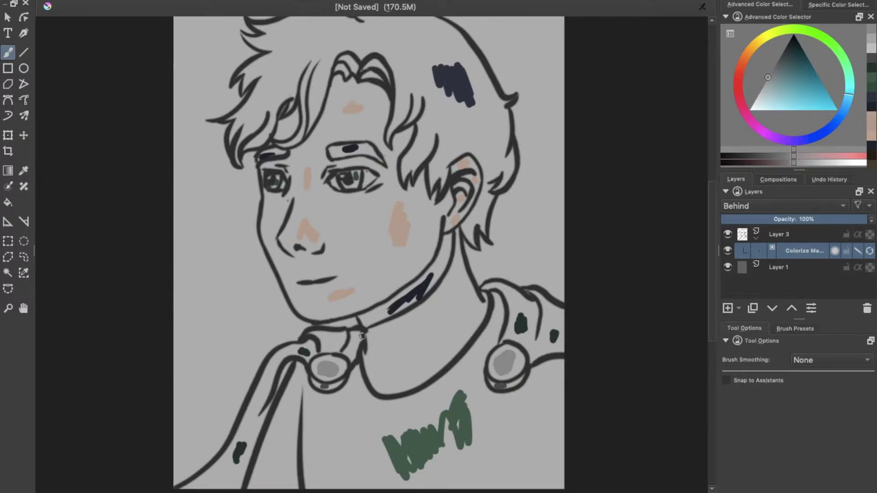
{"action": "left_click_drag", "start_coordinate": [543, 223], "coordinate": [539, 256]}
{"action": "left_click_drag", "start_coordinate": [233, 297], "coordinate": [236, 324]}
Dab light grey into the eye and add more dark navy hints across the hair.
{"action": "key", "text": "plus"}
{"action": "key", "text": "plus"}
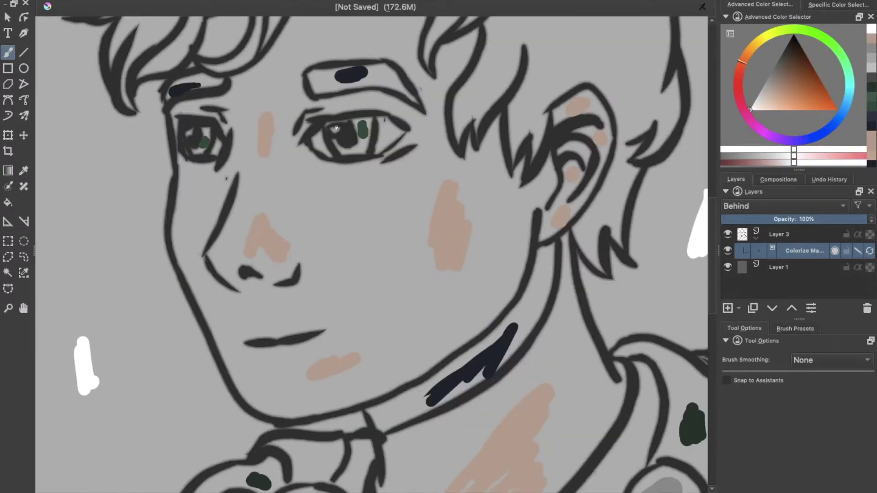
{"action": "left_click", "coordinate": [758, 94]}
{"action": "left_click", "coordinate": [388, 133]}
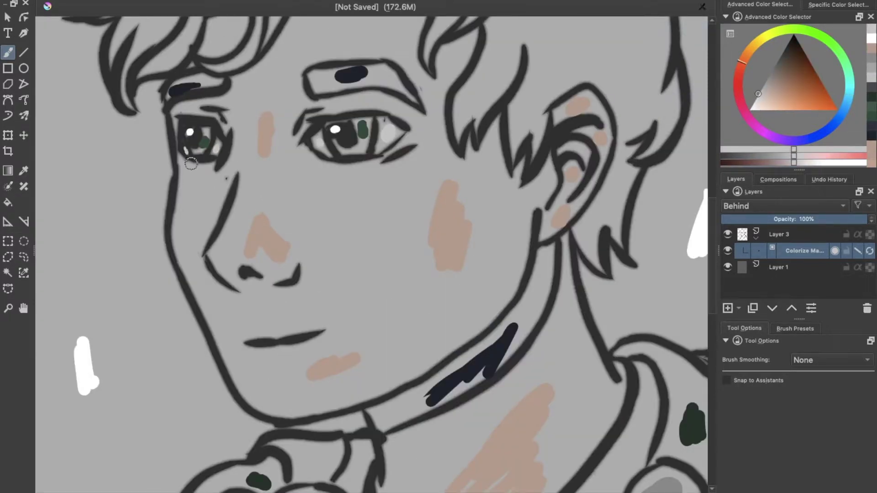
{"action": "scroll", "coordinate": [467, 114], "scroll_direction": "up", "scroll_amount": 5}
{"action": "left_click_drag", "start_coordinate": [467, 167], "coordinate": [460, 190]}
{"action": "left_click", "coordinate": [338, 115]}
{"action": "left_click_drag", "start_coordinate": [217, 118], "coordinate": [197, 153]}
{"action": "left_click_drag", "start_coordinate": [300, 132], "coordinate": [296, 155]}
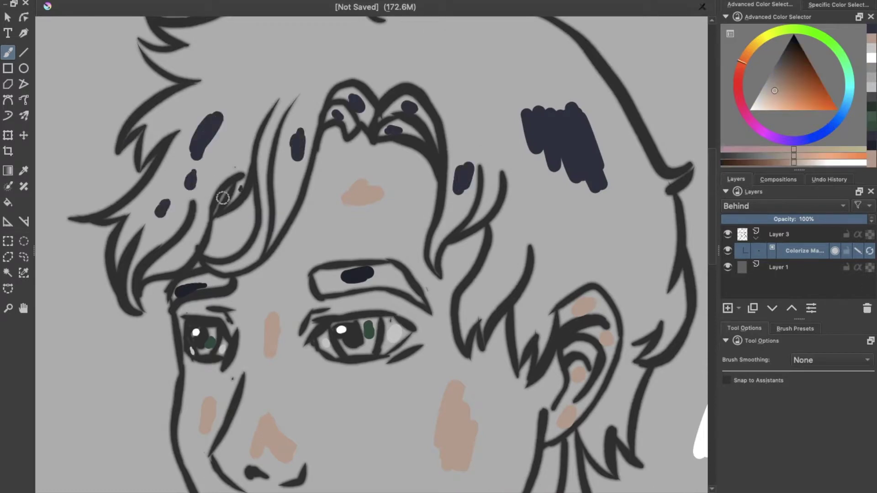
{"action": "key", "text": "minus"}
{"action": "key", "text": "minus"}
{"action": "key", "text": "minus"}
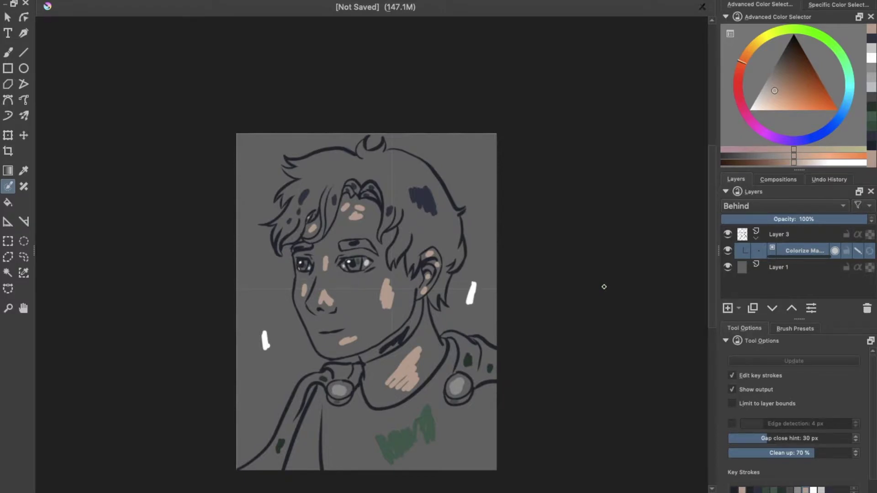
Hide the key strokes, convert the Colorize Mask to a paint layer, and select the white background.
{"action": "key", "text": "x"}
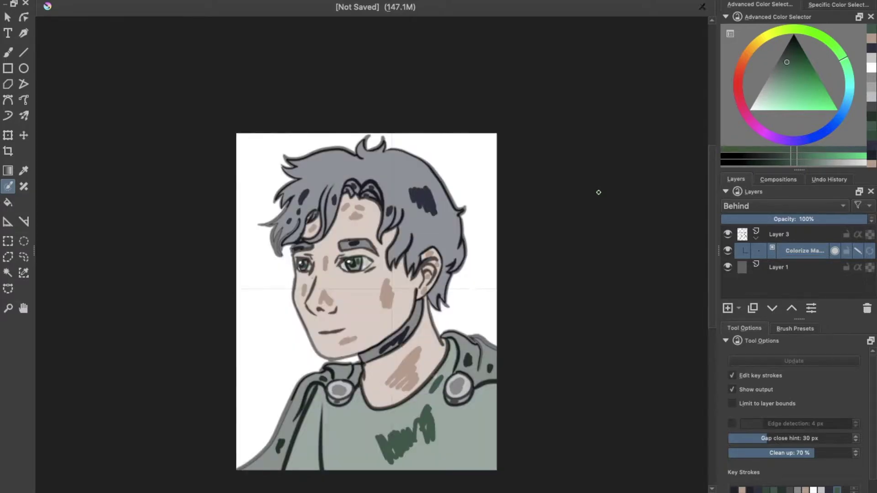
{"action": "left_click", "coordinate": [857, 252]}
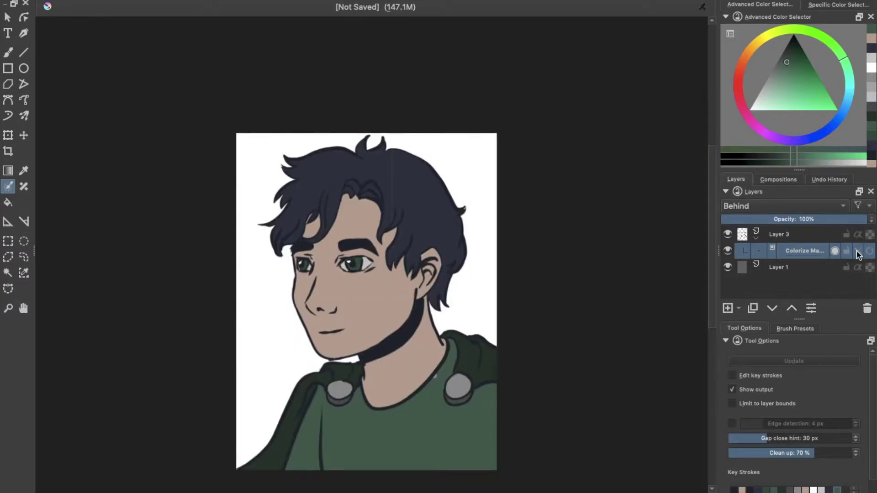
{"action": "left_click", "coordinate": [189, 0]}
{"action": "mouse_move", "coordinate": [204, 59]}
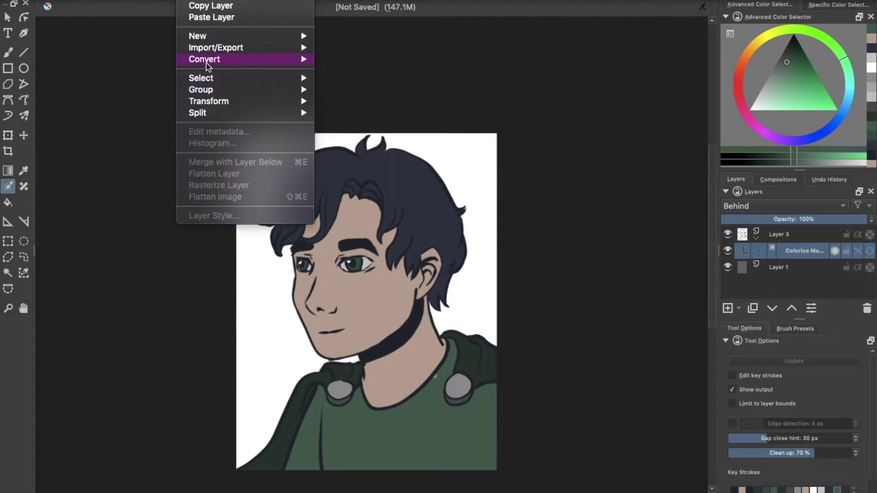
{"action": "left_click", "coordinate": [356, 63]}
{"action": "left_click", "coordinate": [273, 316]}
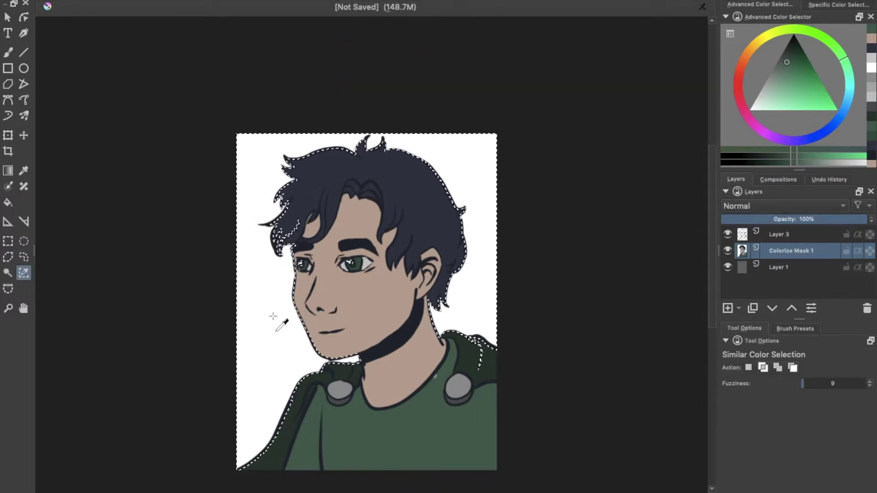
Choose a detail brush preset and paint green strokes on the right iris.
{"action": "left_click", "coordinate": [795, 329]}
{"action": "left_click", "coordinate": [824, 377]}
{"action": "scroll", "coordinate": [336, 263], "scroll_direction": "up", "scroll_amount": 5}
{"action": "left_click", "coordinate": [402, 274], "text": "ctrl"}
{"action": "mouse_move", "coordinate": [409, 268]}
{"action": "left_mouse_down"}
{"action": "mouse_move", "coordinate": [413, 284]}
{"action": "mouse_move", "coordinate": [413, 261]}
{"action": "left_mouse_up"}
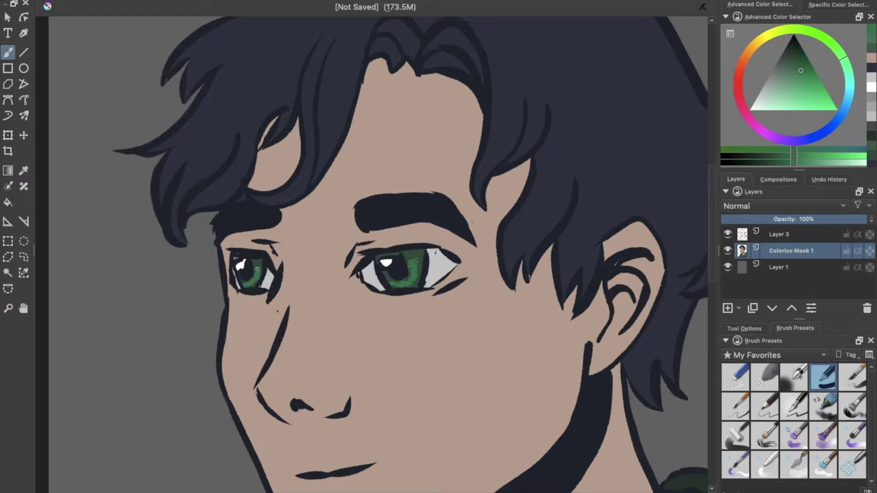
Paint a darker green shade across the upper iris.
{"action": "left_click", "coordinate": [787, 57]}
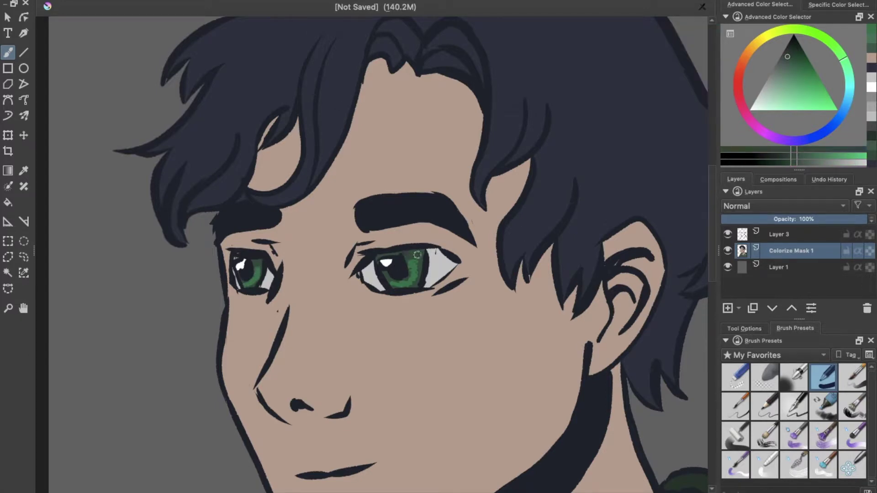
{"action": "left_click", "coordinate": [791, 51]}
{"action": "left_click_drag", "start_coordinate": [406, 257], "coordinate": [417, 254]}
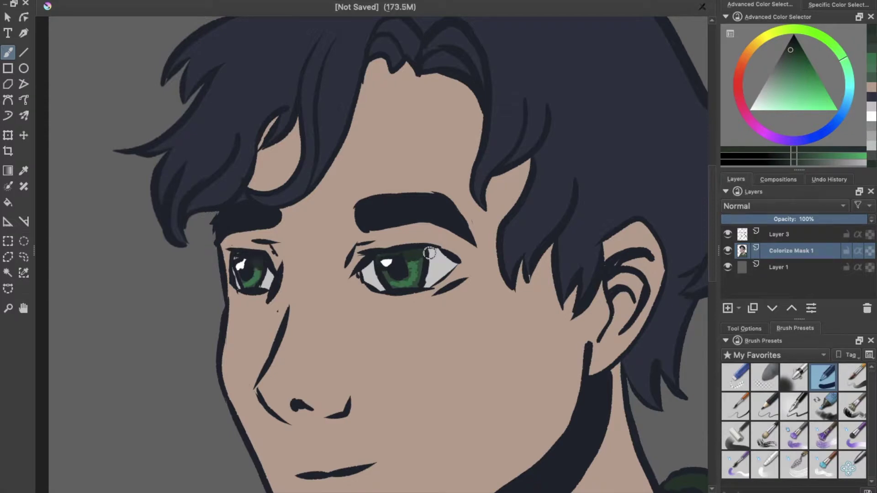
{"action": "scroll", "coordinate": [406, 269], "scroll_direction": "down", "scroll_amount": 5}
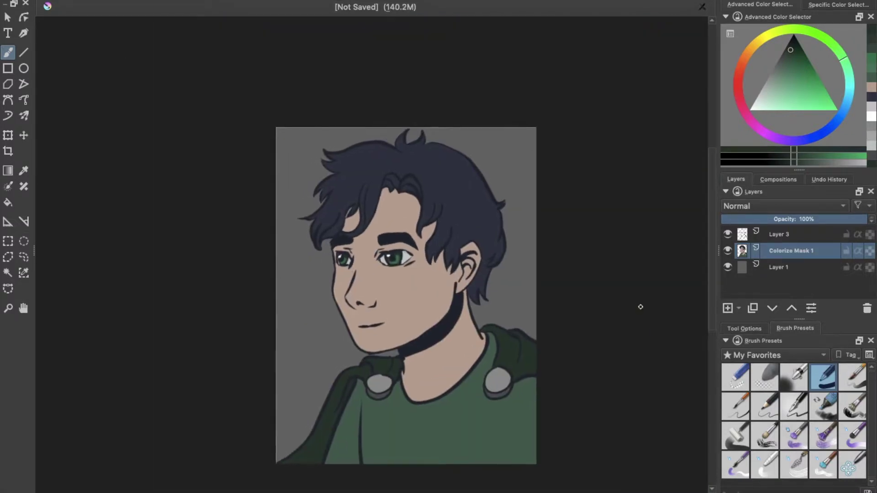
Sample the skin colour and shift it to a muted reddish shading tone.
{"action": "left_click", "coordinate": [414, 292], "text": "ctrl"}
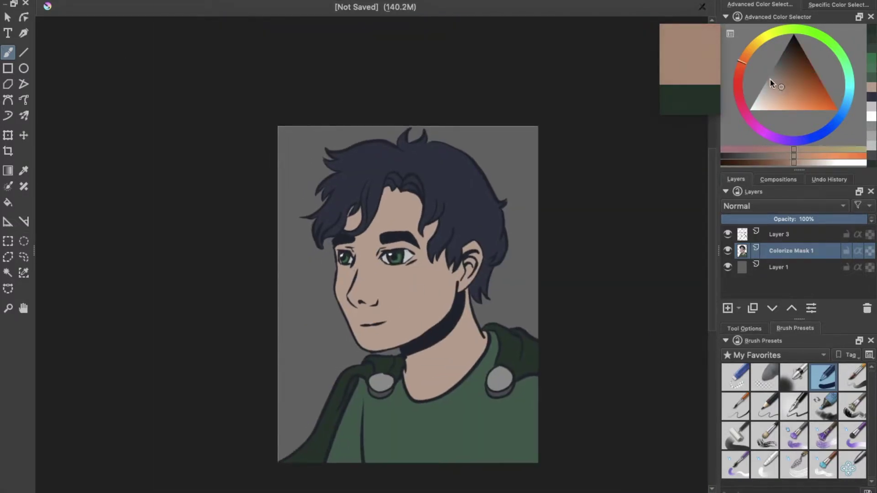
{"action": "left_click", "coordinate": [737, 81]}
{"action": "left_click", "coordinate": [782, 85]}
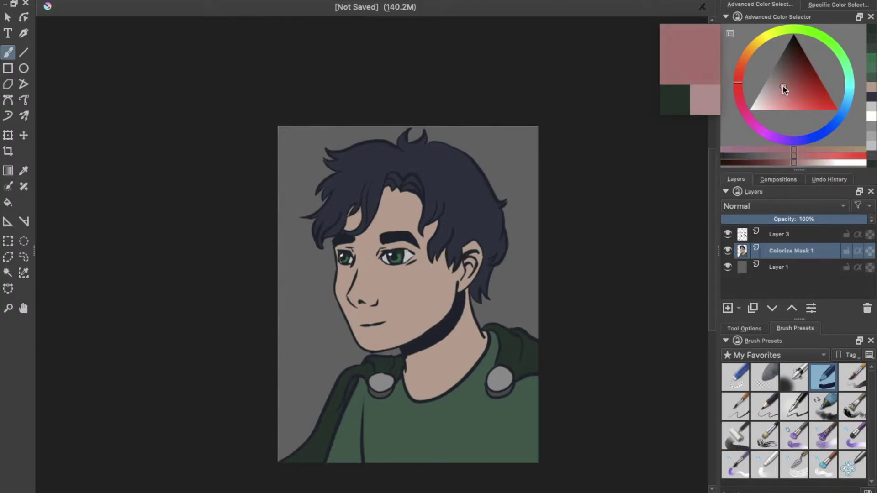
{"action": "right_click", "coordinate": [740, 300]}
Add a clipped shading layer set to Multiply blending.
{"action": "left_click", "coordinate": [640, 176]}
{"action": "left_click", "coordinate": [783, 206]}
{"action": "left_click", "coordinate": [735, 262]}
{"action": "scroll", "coordinate": [366, 296], "scroll_direction": "up", "scroll_amount": 5}
Shade the nose, around both eyes, under the eyebrow and along the lips.
{"action": "left_click_drag", "start_coordinate": [329, 296], "coordinate": [358, 320]}
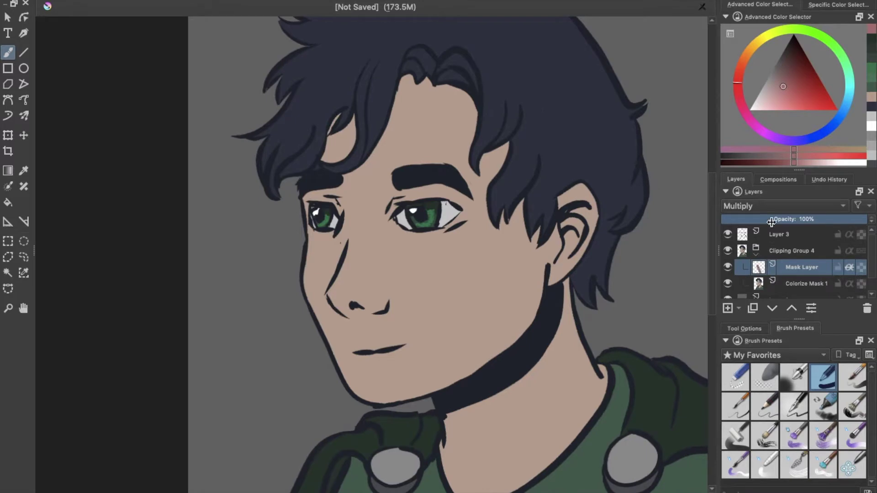
{"action": "mouse_move", "coordinate": [328, 292]}
{"action": "left_mouse_down"}
{"action": "mouse_move", "coordinate": [347, 318]}
{"action": "mouse_move", "coordinate": [384, 313]}
{"action": "mouse_move", "coordinate": [363, 315]}
{"action": "mouse_move", "coordinate": [375, 317]}
{"action": "left_mouse_up"}
{"action": "mouse_move", "coordinate": [388, 206]}
{"action": "left_mouse_down"}
{"action": "mouse_move", "coordinate": [387, 234]}
{"action": "mouse_move", "coordinate": [410, 247]}
{"action": "left_mouse_up"}
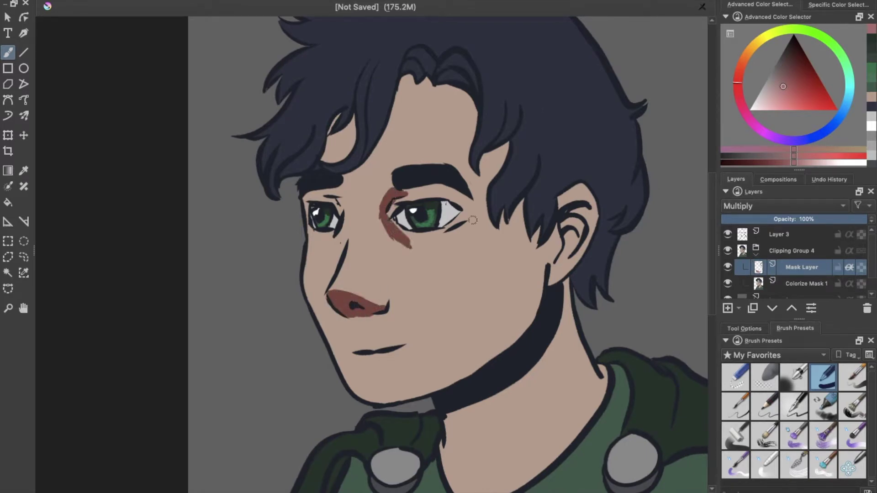
{"action": "left_click_drag", "start_coordinate": [470, 218], "coordinate": [432, 235]}
{"action": "mouse_move", "coordinate": [391, 348]}
{"action": "left_mouse_down"}
{"action": "mouse_move", "coordinate": [359, 352]}
{"action": "mouse_move", "coordinate": [405, 343]}
{"action": "left_mouse_up"}
{"action": "mouse_move", "coordinate": [319, 194]}
{"action": "left_mouse_down"}
{"action": "mouse_move", "coordinate": [343, 206]}
{"action": "mouse_move", "coordinate": [331, 193]}
{"action": "left_mouse_up"}
{"action": "mouse_move", "coordinate": [466, 205]}
{"action": "left_mouse_down"}
{"action": "mouse_move", "coordinate": [434, 186]}
{"action": "mouse_move", "coordinate": [438, 193]}
{"action": "left_mouse_up"}
Shade the ear, neck, hairline and lower lids, then lower layer opacity to 39%.
{"action": "mouse_move", "coordinate": [559, 234]}
{"action": "left_mouse_down"}
{"action": "mouse_move", "coordinate": [553, 264]}
{"action": "mouse_move", "coordinate": [578, 219]}
{"action": "mouse_move", "coordinate": [561, 194]}
{"action": "mouse_move", "coordinate": [587, 212]}
{"action": "left_mouse_up"}
{"action": "key", "text": "ctrl+z"}
{"action": "mouse_move", "coordinate": [551, 269]}
{"action": "left_mouse_down"}
{"action": "mouse_move", "coordinate": [547, 285]}
{"action": "mouse_move", "coordinate": [566, 309]}
{"action": "left_mouse_up"}
{"action": "mouse_move", "coordinate": [404, 82]}
{"action": "left_mouse_down"}
{"action": "mouse_move", "coordinate": [384, 135]}
{"action": "mouse_move", "coordinate": [351, 172]}
{"action": "mouse_move", "coordinate": [385, 145]}
{"action": "mouse_move", "coordinate": [322, 162]}
{"action": "mouse_move", "coordinate": [342, 132]}
{"action": "left_mouse_up"}
{"action": "left_click_drag", "start_coordinate": [337, 234], "coordinate": [315, 231]}
{"action": "left_click_drag", "start_coordinate": [403, 235], "coordinate": [431, 233]}
{"action": "left_click_drag", "start_coordinate": [756, 221], "coordinate": [777, 220]}
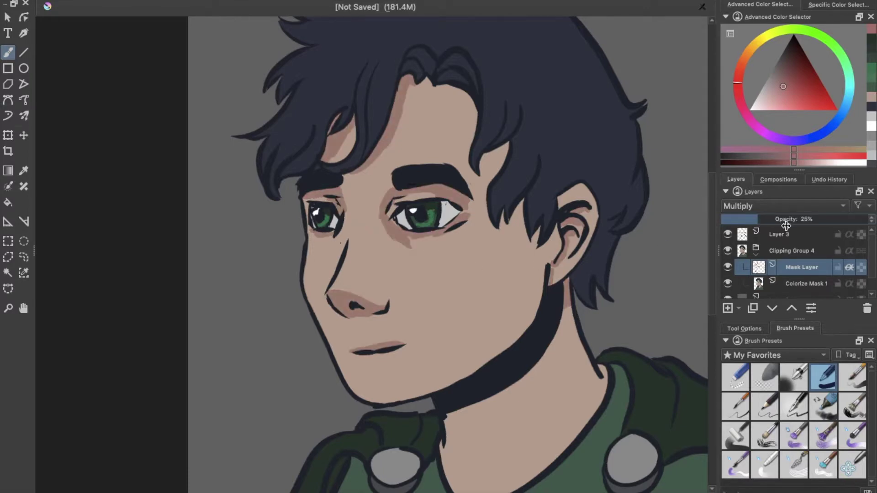
Add neck and cheek shading and blend the cheek with a soft brush.
{"action": "mouse_move", "coordinate": [566, 244]}
{"action": "left_mouse_down"}
{"action": "mouse_move", "coordinate": [530, 315]}
{"action": "mouse_move", "coordinate": [466, 363]}
{"action": "mouse_move", "coordinate": [429, 374]}
{"action": "left_mouse_up"}
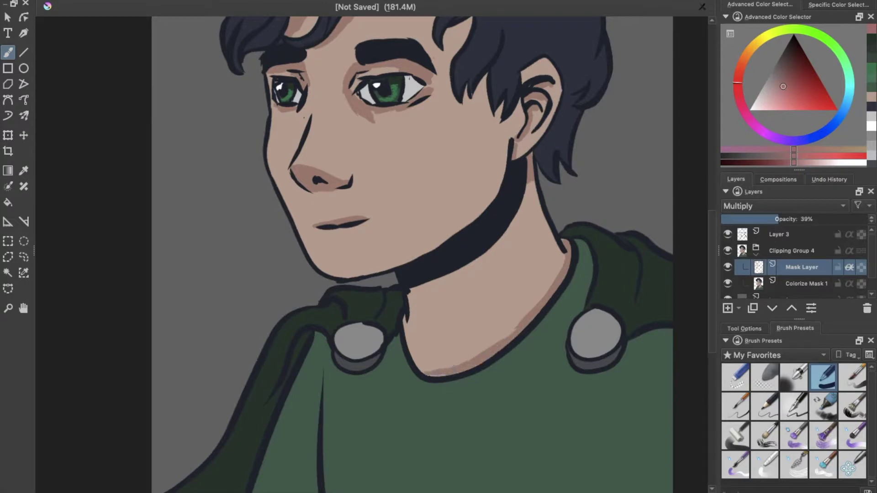
{"action": "mouse_move", "coordinate": [486, 89]}
{"action": "left_mouse_down"}
{"action": "mouse_move", "coordinate": [486, 150]}
{"action": "mouse_move", "coordinate": [445, 175]}
{"action": "left_mouse_up"}
{"action": "left_click", "coordinate": [758, 355]}
{"action": "left_click", "coordinate": [729, 210]}
{"action": "scroll", "coordinate": [797, 436], "scroll_direction": "down", "scroll_amount": 2}
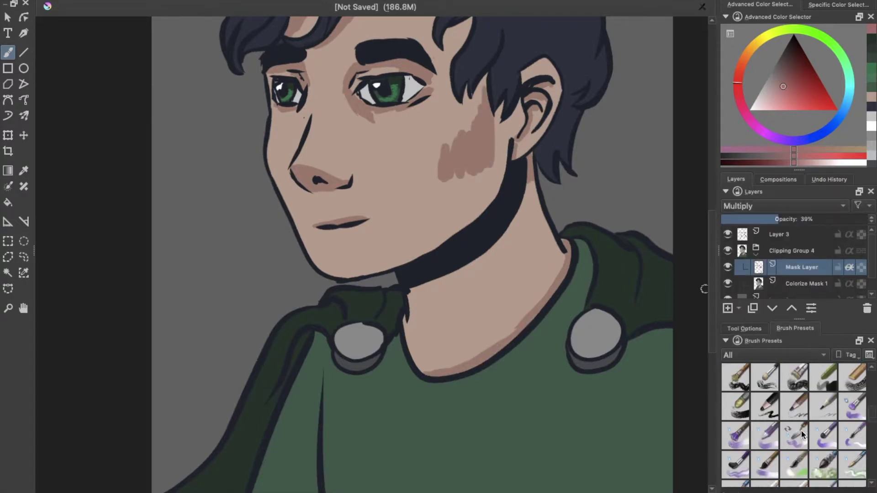
{"action": "left_click", "coordinate": [823, 406]}
{"action": "mouse_move", "coordinate": [445, 146]}
{"action": "left_mouse_down"}
{"action": "mouse_move", "coordinate": [475, 118]}
{"action": "mouse_move", "coordinate": [456, 182]}
{"action": "mouse_move", "coordinate": [467, 162]}
{"action": "left_mouse_up"}
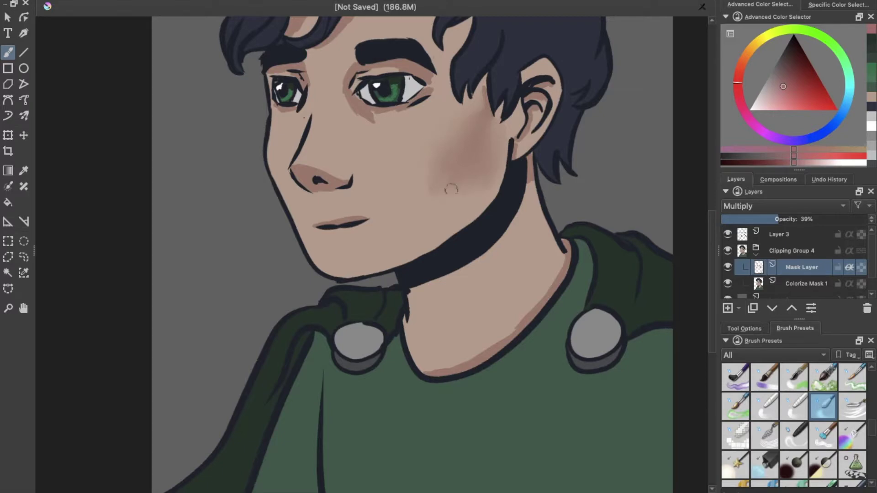
Sample a face colour, filter brushes to favourites, and select the Colorize Mask 1 layer.
{"action": "scroll", "coordinate": [451, 190], "scroll_direction": "up", "scroll_amount": 3}
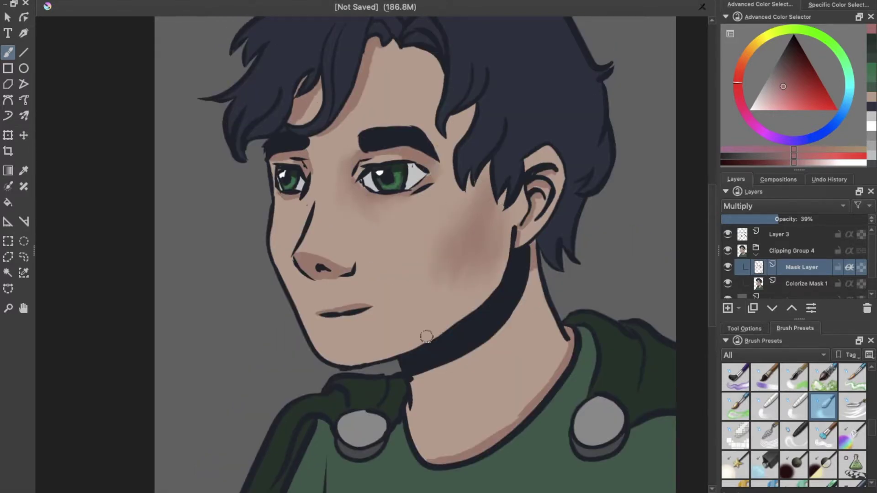
{"action": "left_click", "coordinate": [374, 184], "text": "ctrl"}
{"action": "left_click", "coordinate": [771, 354]}
{"action": "left_click", "coordinate": [767, 411]}
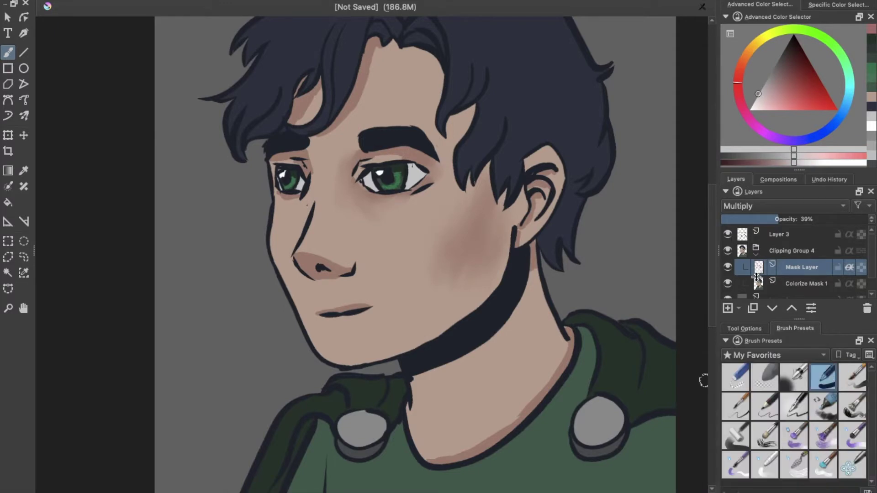
{"action": "left_click", "coordinate": [757, 279]}
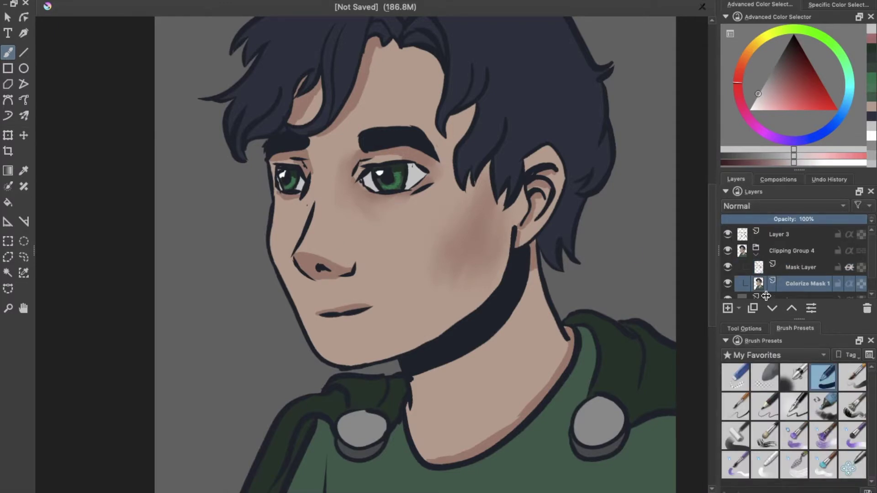
Cover the left eye's light sclera strip, then sample navy on Layer 3 with a pen brush.
{"action": "scroll", "coordinate": [251, 210], "scroll_direction": "up", "scroll_amount": 3}
{"action": "scroll", "coordinate": [256, 201], "scroll_direction": "up", "scroll_amount": 2}
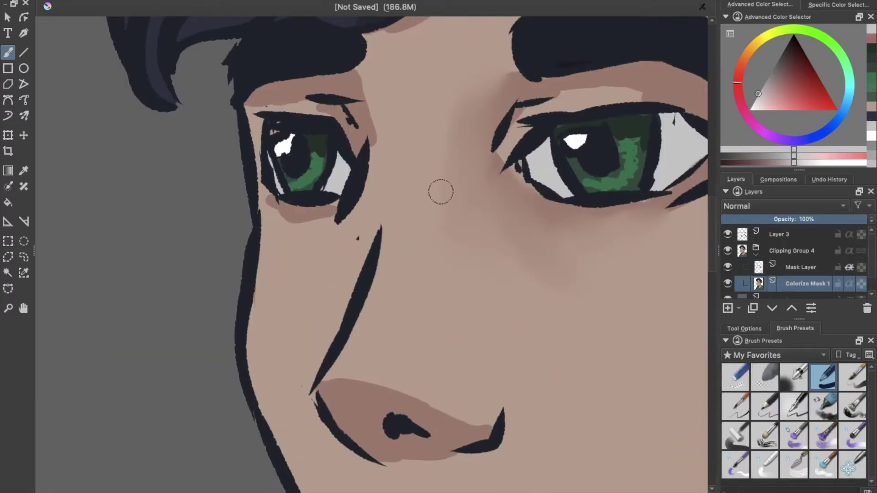
{"action": "left_click_drag", "start_coordinate": [276, 140], "coordinate": [292, 194]}
{"action": "left_click", "coordinate": [776, 235]}
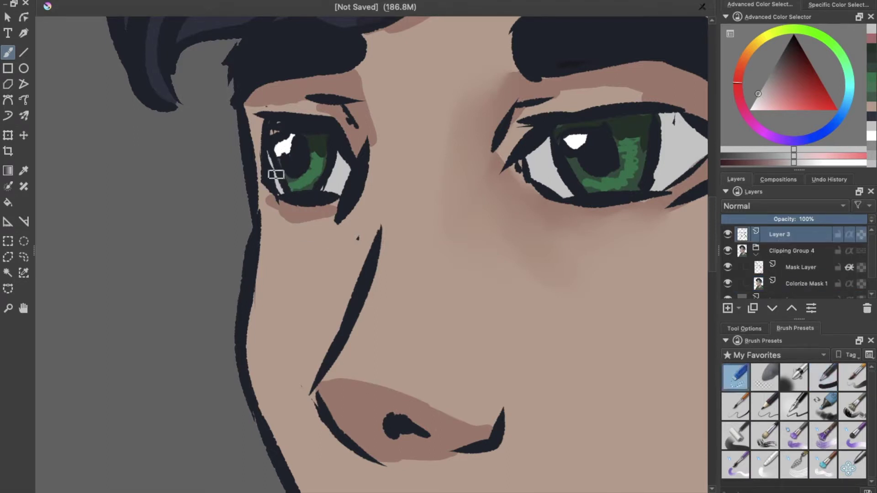
{"action": "left_click", "coordinate": [308, 120], "text": "ctrl"}
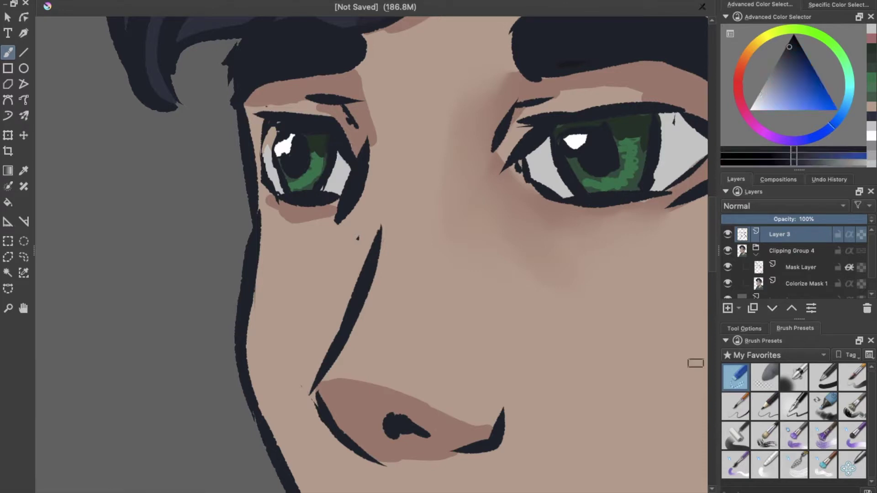
{"action": "left_click", "coordinate": [794, 405]}
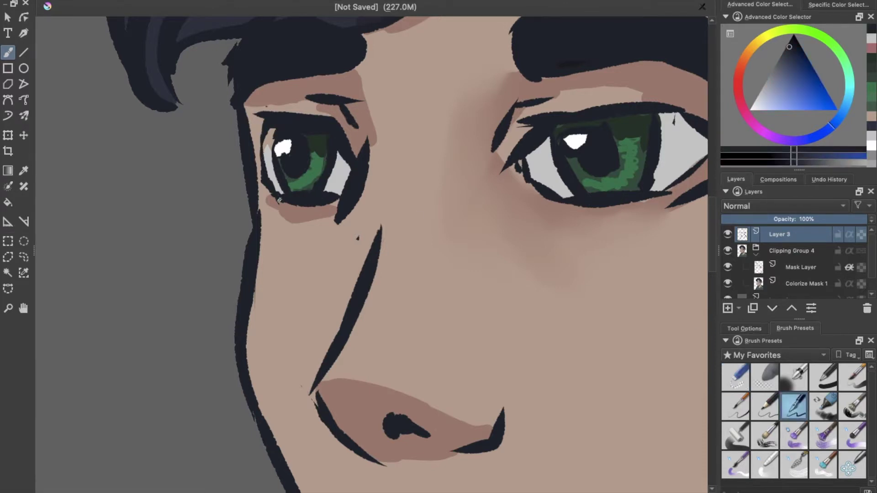
Pick light grey for the eye whites on the flat colour layer.
{"action": "left_click", "coordinate": [804, 283]}
{"action": "left_click", "coordinate": [320, 192], "text": "ctrl"}
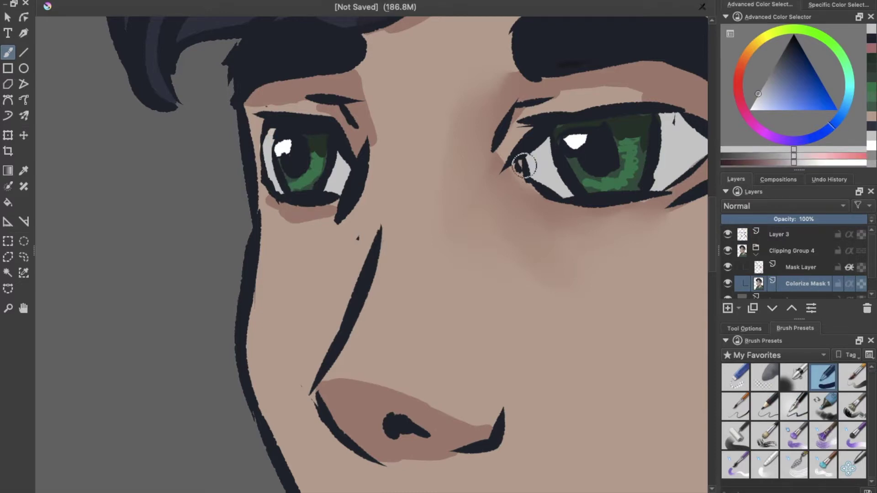
{"action": "scroll", "coordinate": [388, 231], "scroll_direction": "down", "scroll_amount": 5}
{"action": "scroll", "coordinate": [388, 231], "scroll_direction": "up", "scroll_amount": 3}
{"action": "scroll", "coordinate": [415, 190], "scroll_direction": "up", "scroll_amount": 2}
Return to Layer 3 with navy and the favourite pen brush for the eyelid lines.
{"action": "key", "text": "Page_Up"}
{"action": "key", "text": "Page_Up"}
{"action": "key", "text": "Page_Up"}
{"action": "key", "text": "/"}
{"action": "left_click", "coordinate": [635, 187], "text": "ctrl"}
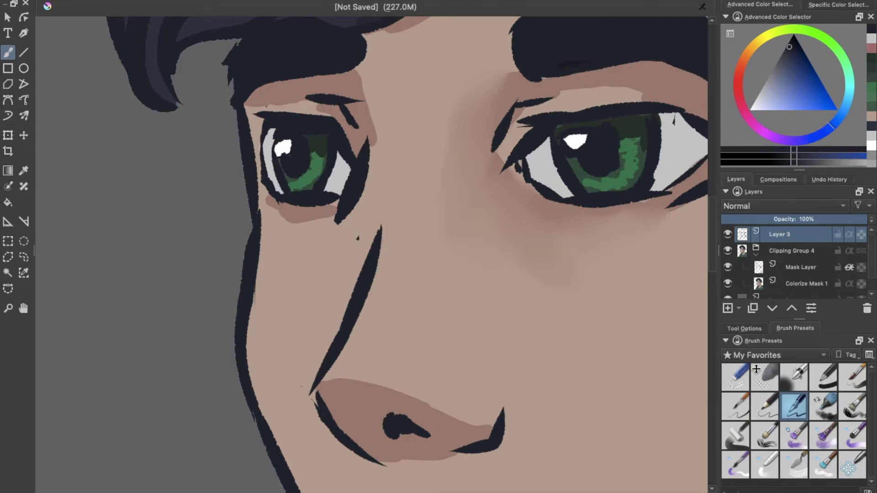
{"action": "key", "text": "/"}
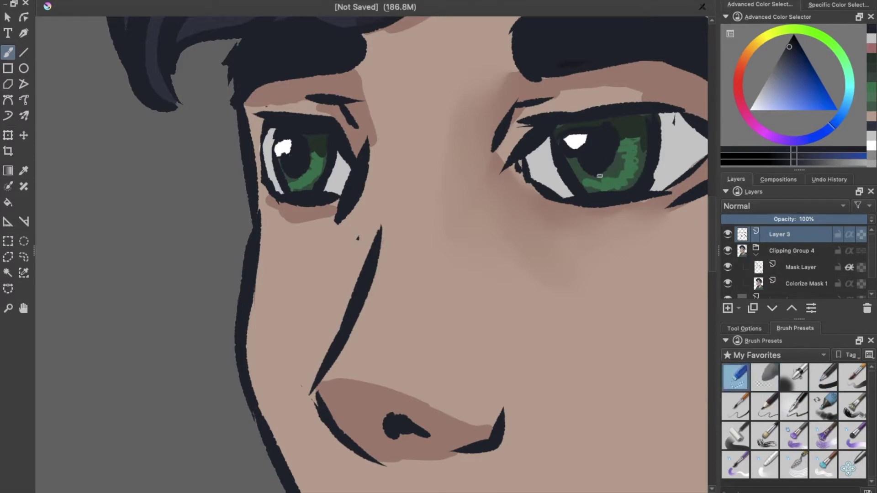
{"action": "scroll", "coordinate": [593, 172], "scroll_direction": "down", "scroll_amount": 3}
{"action": "scroll", "coordinate": [612, 346], "scroll_direction": "down", "scroll_amount": 2}
{"action": "scroll", "coordinate": [529, 318], "scroll_direction": "up", "scroll_amount": 1}
{"action": "scroll", "coordinate": [285, 172], "scroll_direction": "up", "scroll_amount": 3}
{"action": "scroll", "coordinate": [311, 184], "scroll_direction": "down", "scroll_amount": 3}
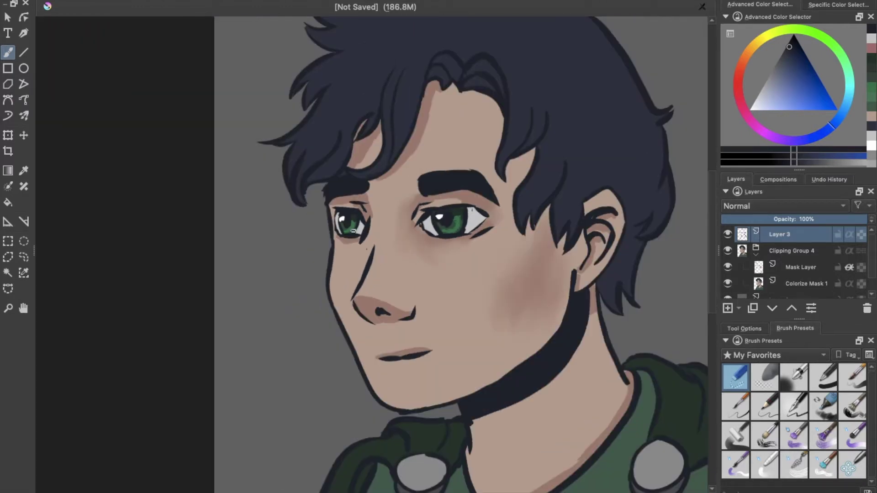
Brush soft reddish shading along the forehead hairline on the isolated Multiply shading layer.
{"action": "key", "text": "/"}
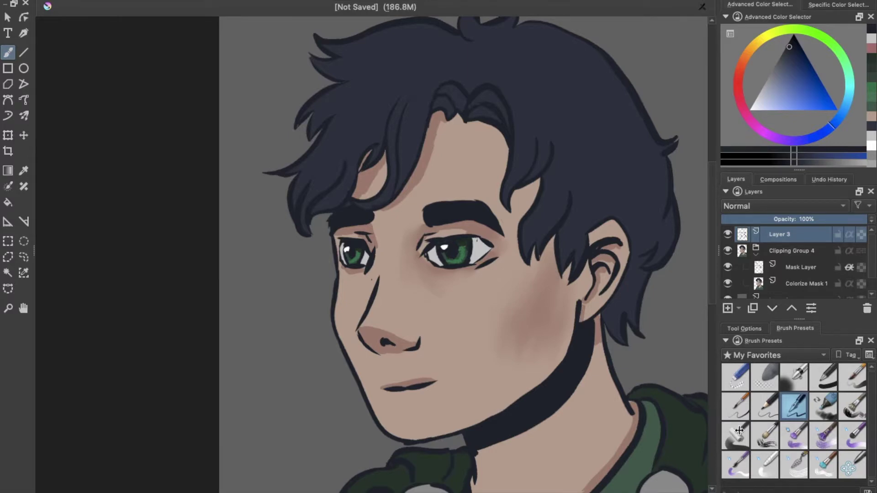
{"action": "key", "text": "/"}
{"action": "scroll", "coordinate": [599, 400], "scroll_direction": "down", "scroll_amount": 2}
{"action": "key", "text": "Page_Down"}
{"action": "key", "text": "Page_Down"}
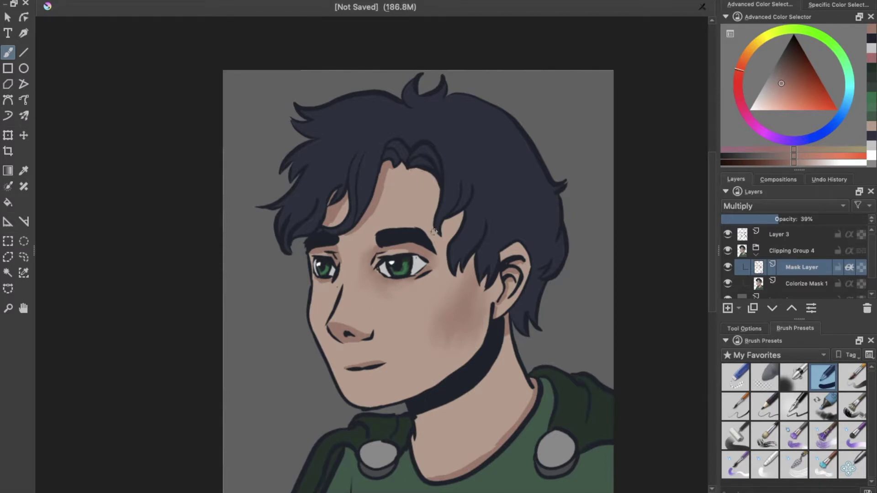
{"action": "left_click", "coordinate": [825, 269], "text": "alt"}
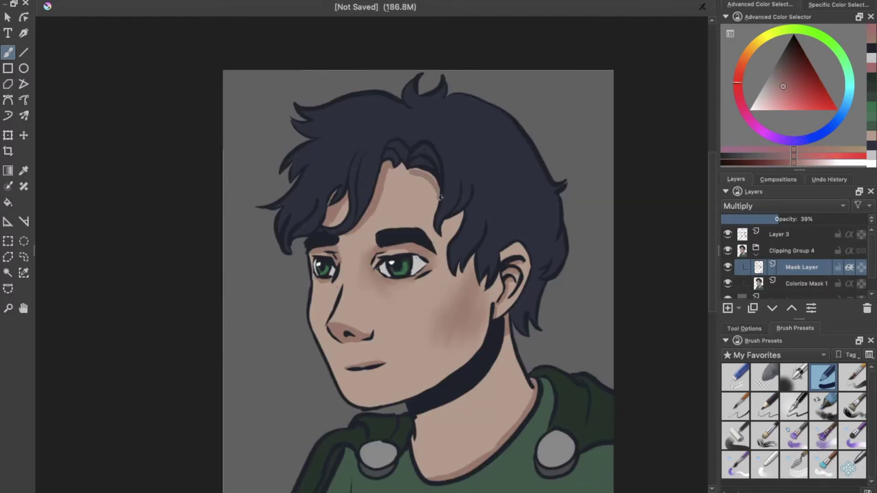
{"action": "left_click_drag", "start_coordinate": [434, 172], "coordinate": [439, 254]}
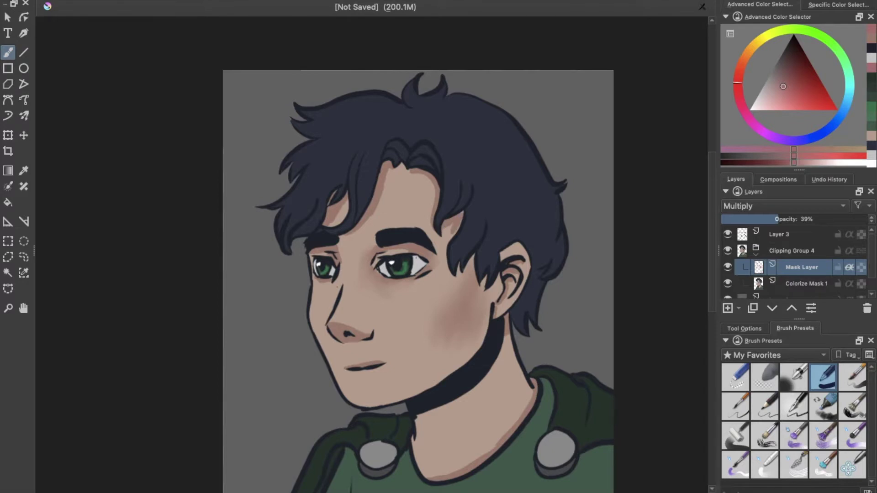
{"action": "left_click_drag", "start_coordinate": [461, 272], "coordinate": [452, 205]}
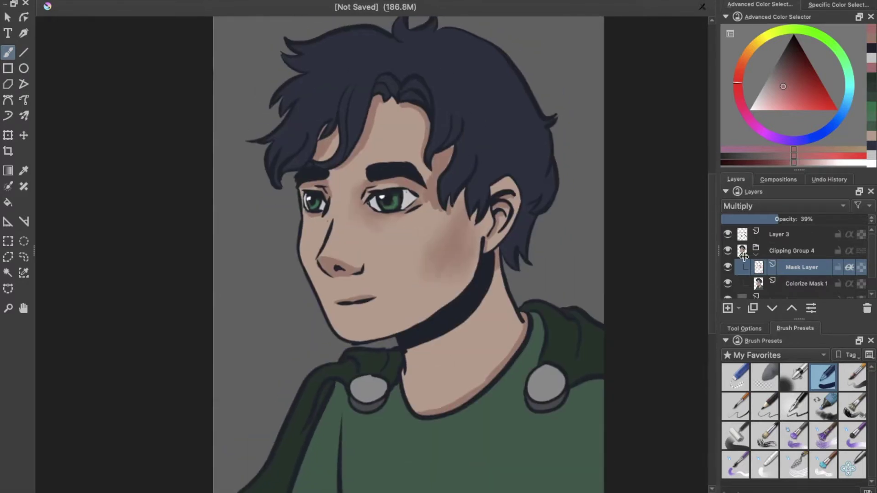
Make Layer 3 active, test a small stroke near the neck, and try the eraser.
{"action": "left_click", "coordinate": [778, 238]}
{"action": "mouse_move", "coordinate": [438, 337]}
{"action": "left_mouse_down"}
{"action": "mouse_move", "coordinate": [461, 327]}
{"action": "mouse_move", "coordinate": [452, 331]}
{"action": "left_mouse_up"}
{"action": "key", "text": "e"}
{"action": "key", "text": "e"}
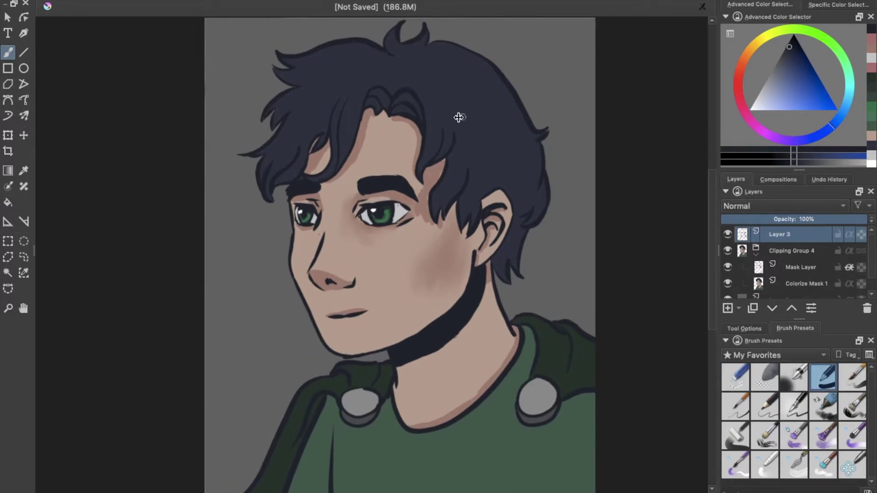
{"action": "key", "text": "Page_Down"}
On the Multiply Mask Layer, darken the hair's right edge, upper-right area and top tuft.
{"action": "left_click", "coordinate": [387, 187], "text": "ctrl"}
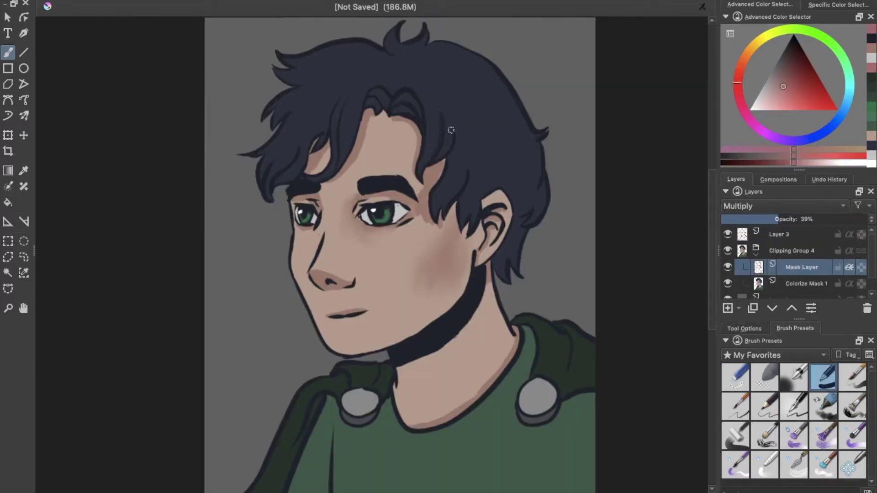
{"action": "left_click_drag", "start_coordinate": [451, 139], "coordinate": [457, 158]}
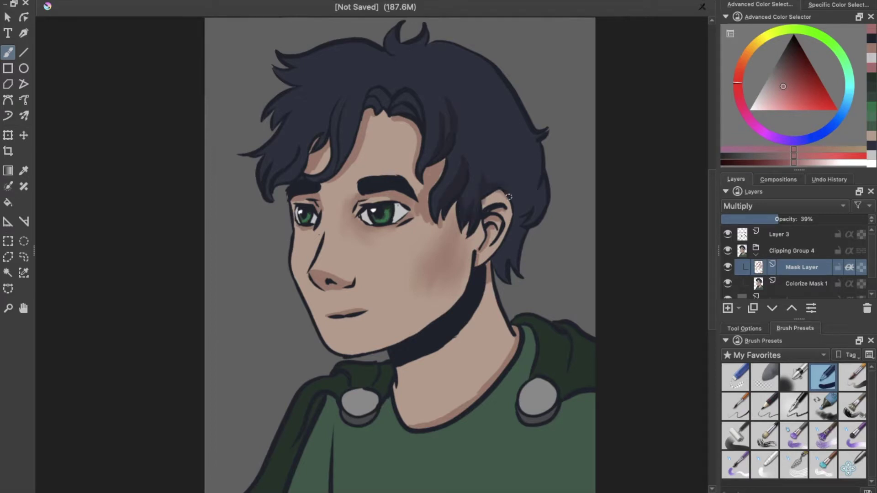
{"action": "mouse_move", "coordinate": [522, 245]}
{"action": "left_mouse_down"}
{"action": "mouse_move", "coordinate": [538, 215]}
{"action": "mouse_move", "coordinate": [538, 133]}
{"action": "mouse_move", "coordinate": [498, 177]}
{"action": "left_mouse_up"}
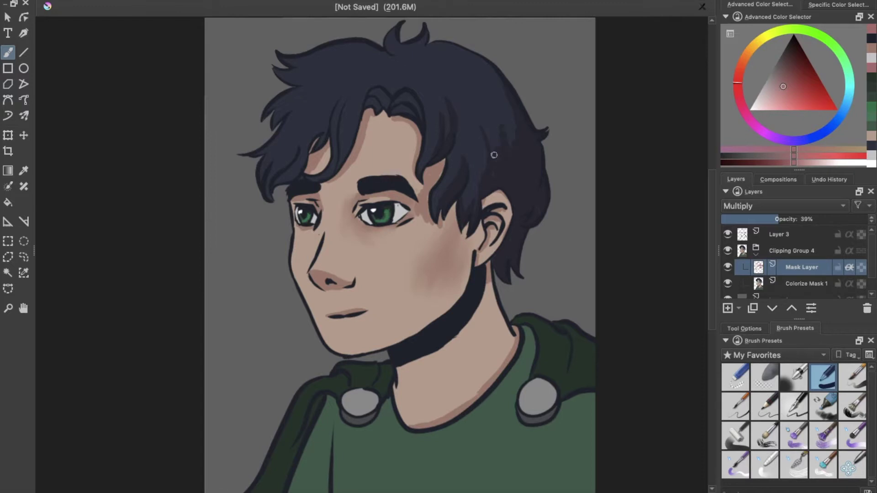
{"action": "left_click_drag", "start_coordinate": [479, 89], "coordinate": [483, 60]}
{"action": "left_click_drag", "start_coordinate": [487, 154], "coordinate": [493, 141]}
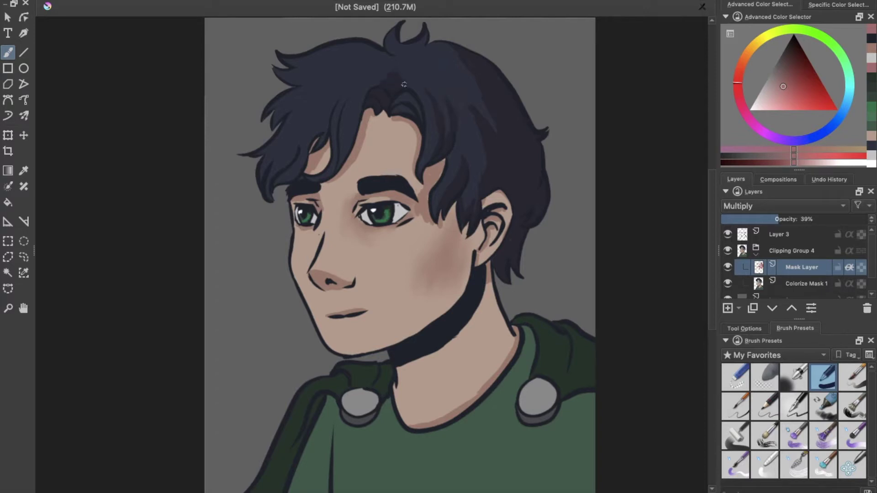
{"action": "left_click_drag", "start_coordinate": [415, 40], "coordinate": [404, 70]}
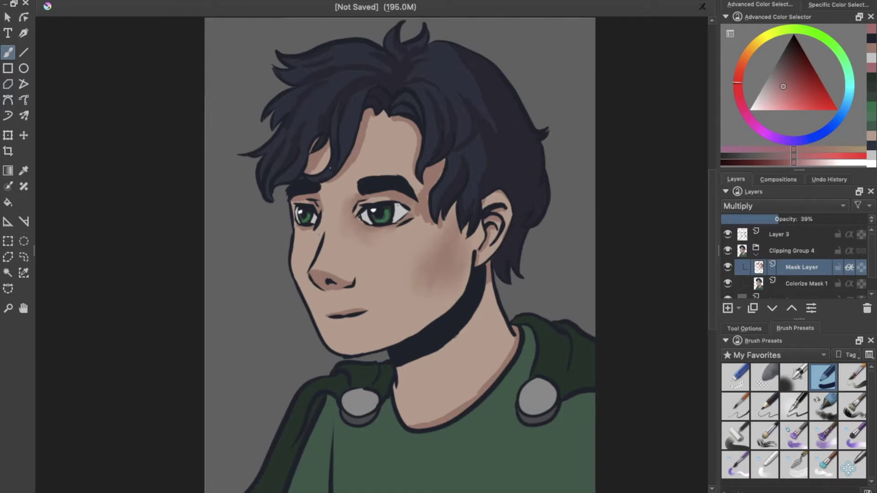
Paint shadows under both cloak clasps and diagonal highlights across them.
{"action": "left_click_drag", "start_coordinate": [479, 108], "coordinate": [401, 60]}
{"action": "left_click_drag", "start_coordinate": [270, 380], "coordinate": [310, 358]}
{"action": "left_click_drag", "start_coordinate": [441, 380], "coordinate": [456, 374]}
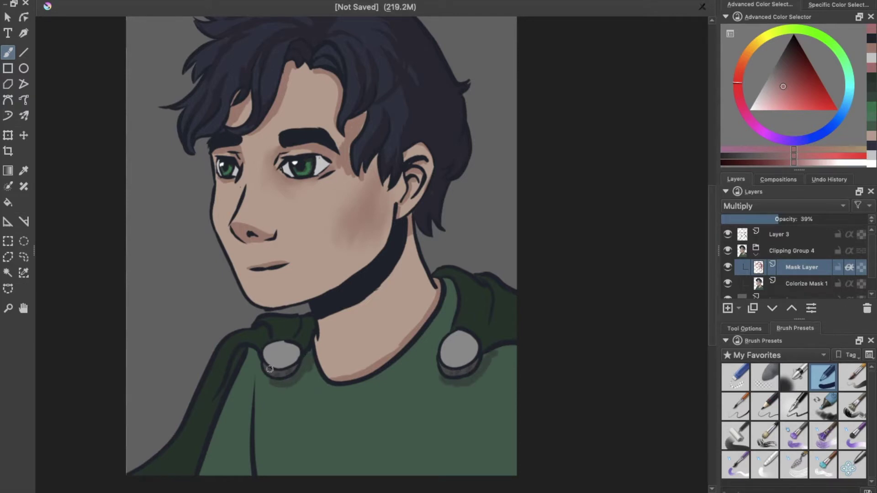
{"action": "left_click_drag", "start_coordinate": [285, 344], "coordinate": [274, 367]}
{"action": "mouse_move", "coordinate": [473, 335]}
{"action": "left_mouse_down"}
{"action": "mouse_move", "coordinate": [443, 371]}
{"action": "mouse_move", "coordinate": [440, 360]}
{"action": "left_mouse_up"}
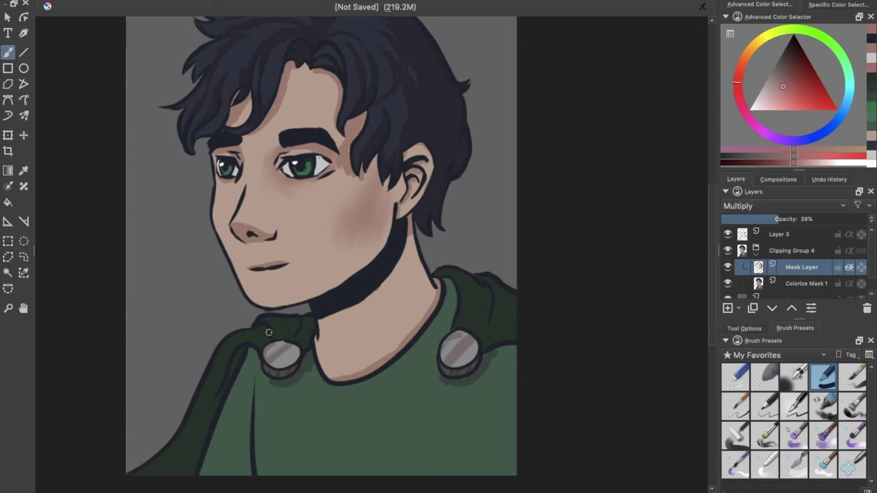
Shade the cape's right shoulder and fill the neck below the jaw with darker brown.
{"action": "left_click_drag", "start_coordinate": [487, 308], "coordinate": [482, 324]}
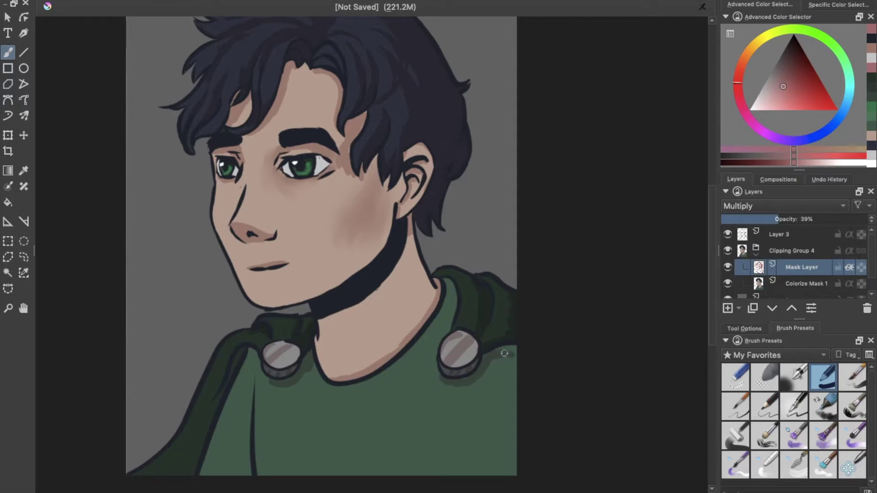
{"action": "mouse_move", "coordinate": [351, 237]}
{"action": "left_mouse_down"}
{"action": "mouse_move", "coordinate": [384, 243]}
{"action": "mouse_move", "coordinate": [385, 226]}
{"action": "left_mouse_up"}
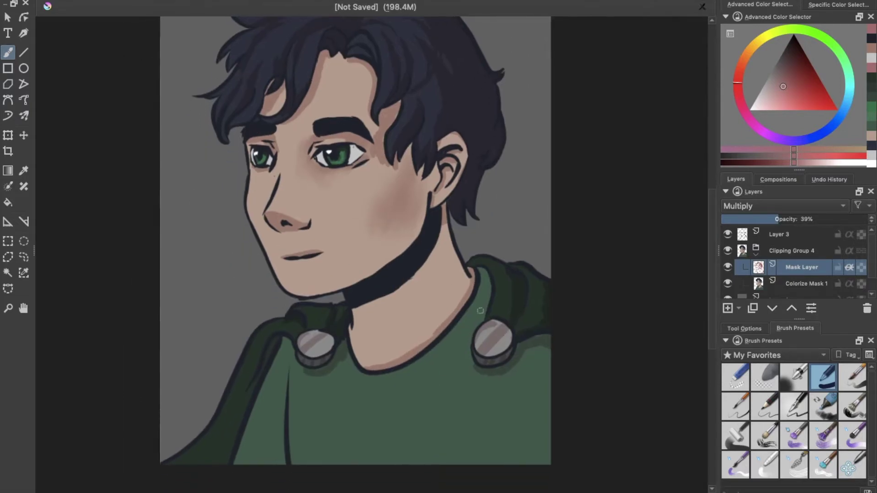
{"action": "left_click_drag", "start_coordinate": [358, 323], "coordinate": [379, 316]}
{"action": "mouse_move", "coordinate": [354, 347]}
{"action": "left_mouse_down"}
{"action": "mouse_move", "coordinate": [382, 306]}
{"action": "mouse_move", "coordinate": [418, 347]}
{"action": "mouse_move", "coordinate": [397, 305]}
{"action": "left_mouse_up"}
{"action": "left_click_drag", "start_coordinate": [411, 338], "coordinate": [381, 294]}
{"action": "mouse_move", "coordinate": [439, 310]}
{"action": "left_mouse_down"}
{"action": "mouse_move", "coordinate": [466, 272]}
{"action": "mouse_move", "coordinate": [405, 299]}
{"action": "mouse_move", "coordinate": [452, 247]}
{"action": "left_mouse_up"}
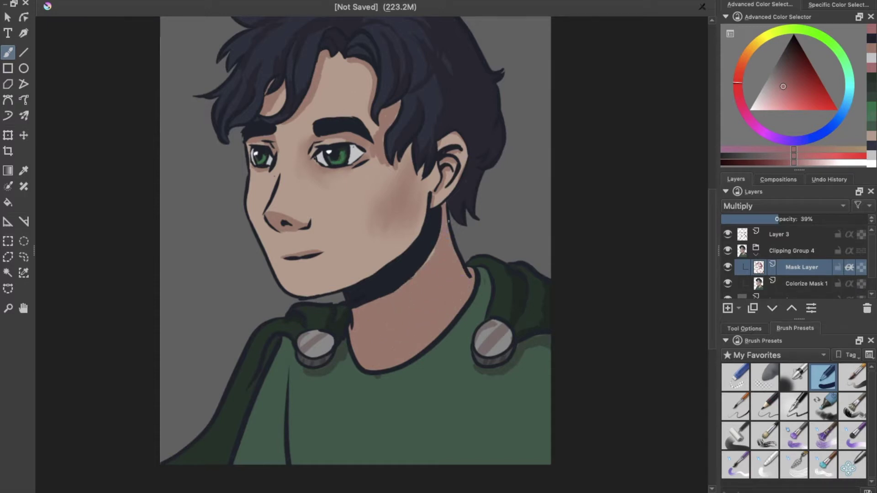
Paint a light highlight down the neck with a different brush.
{"action": "left_click", "coordinate": [735, 377]}
{"action": "left_click_drag", "start_coordinate": [356, 349], "coordinate": [374, 369]}
{"action": "mouse_move", "coordinate": [351, 329]}
{"action": "left_mouse_down"}
{"action": "mouse_move", "coordinate": [377, 368]}
{"action": "mouse_move", "coordinate": [395, 360]}
{"action": "mouse_move", "coordinate": [386, 353]}
{"action": "left_mouse_up"}
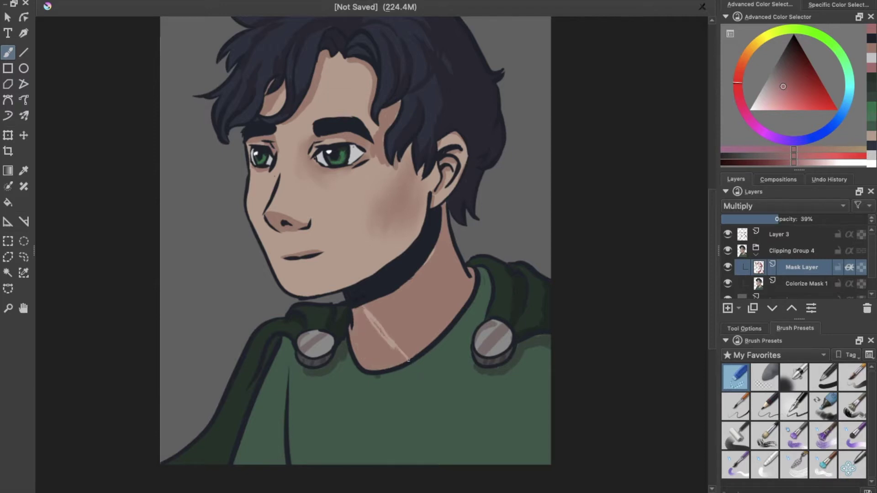
{"action": "scroll", "coordinate": [405, 373], "scroll_direction": "up", "scroll_amount": 3}
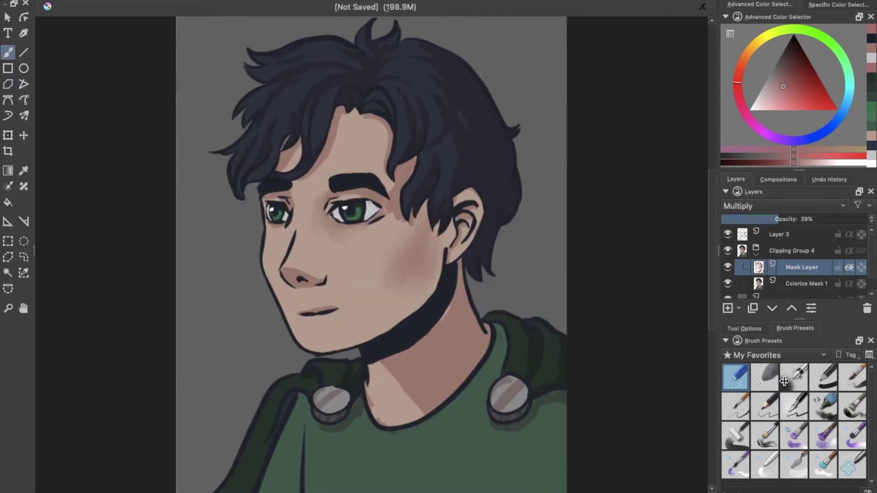
With the dark ink pen, thicken the right neck outline, draw a cloak fold, and scribble shirt shading.
{"action": "left_click", "coordinate": [824, 379]}
{"action": "mouse_move", "coordinate": [497, 329]}
{"action": "left_mouse_down"}
{"action": "mouse_move", "coordinate": [440, 413]}
{"action": "mouse_move", "coordinate": [466, 396]}
{"action": "left_mouse_up"}
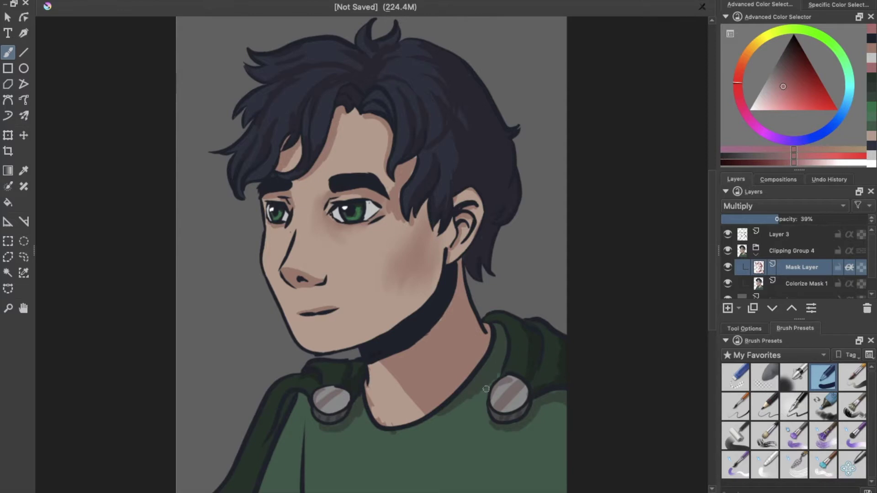
{"action": "scroll", "coordinate": [462, 404], "scroll_direction": "down", "scroll_amount": 5}
{"action": "left_click_drag", "start_coordinate": [304, 328], "coordinate": [305, 420]}
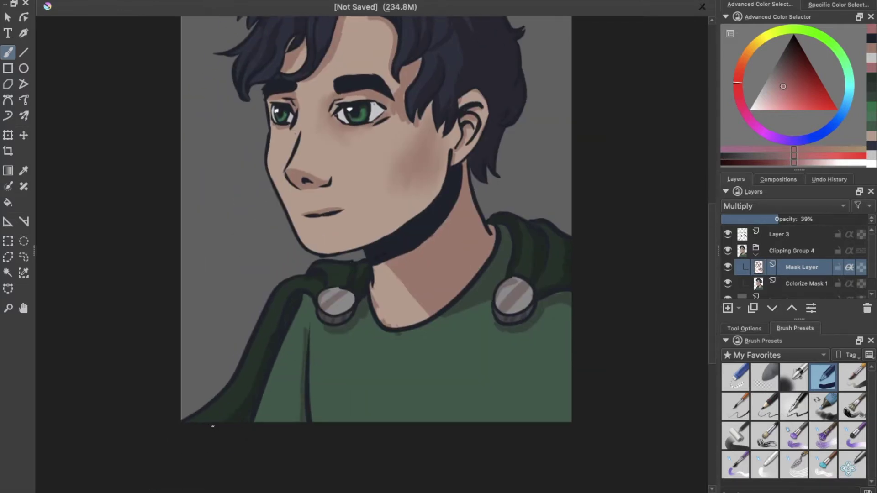
{"action": "mouse_move", "coordinate": [566, 413]}
{"action": "left_mouse_down"}
{"action": "mouse_move", "coordinate": [534, 361]}
{"action": "mouse_move", "coordinate": [376, 413]}
{"action": "left_mouse_up"}
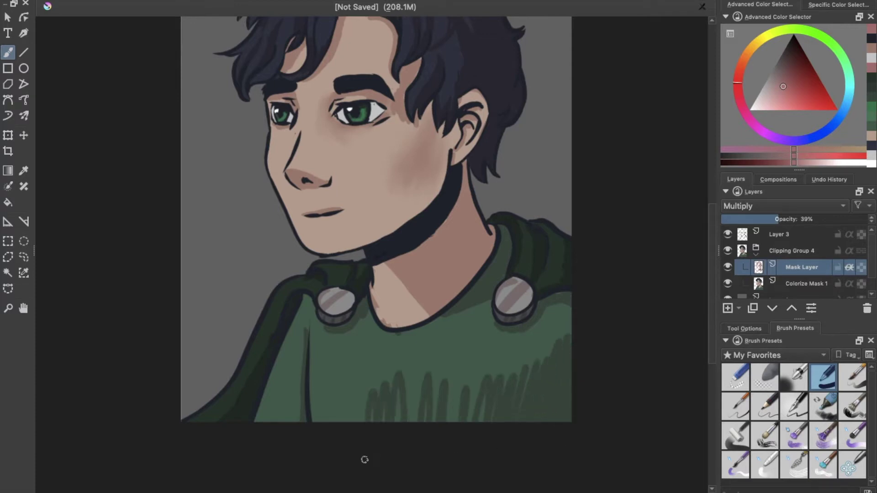
Undo the shirt scribbles, lay a dark gradient over the lower shirt, and add Layer 5.
{"action": "key", "text": "ctrl+z"}
{"action": "key", "text": "g"}
{"action": "left_click_drag", "start_coordinate": [453, 335], "coordinate": [464, 437]}
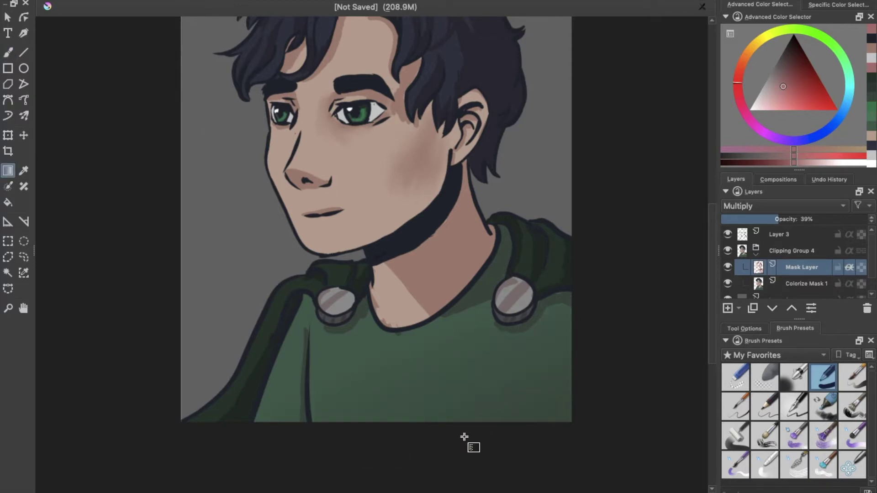
{"action": "scroll", "coordinate": [463, 437], "scroll_direction": "up", "scroll_amount": 4}
{"action": "key", "text": "b"}
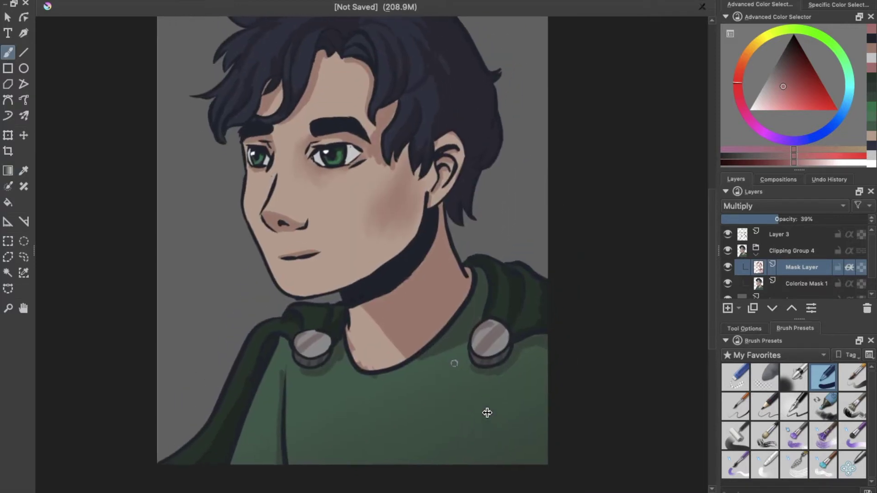
{"action": "key", "text": "minus"}
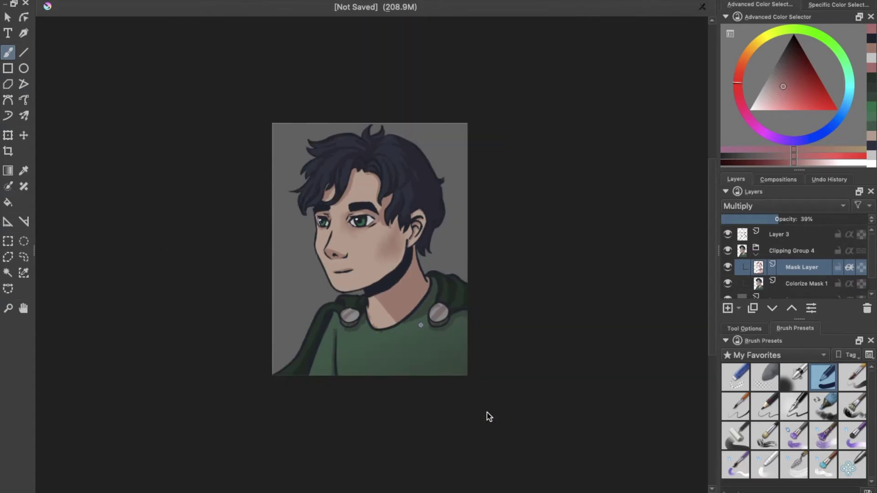
{"action": "key", "text": "plus"}
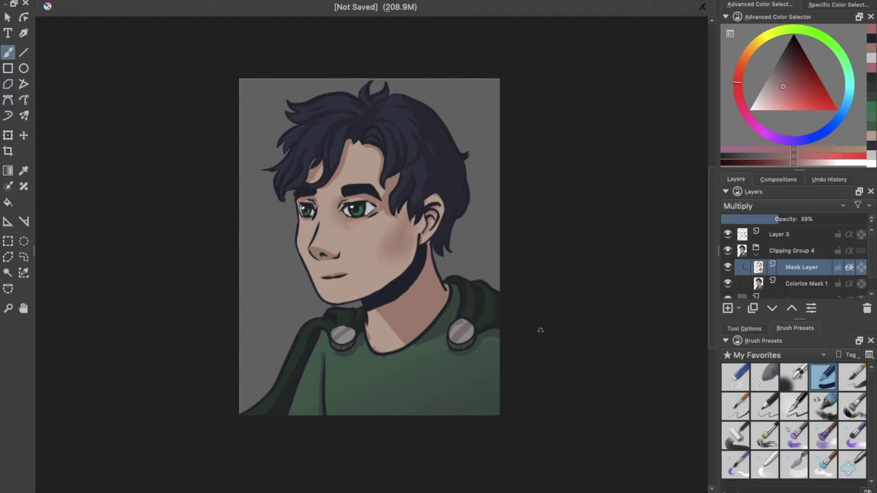
{"action": "left_click", "coordinate": [727, 308]}
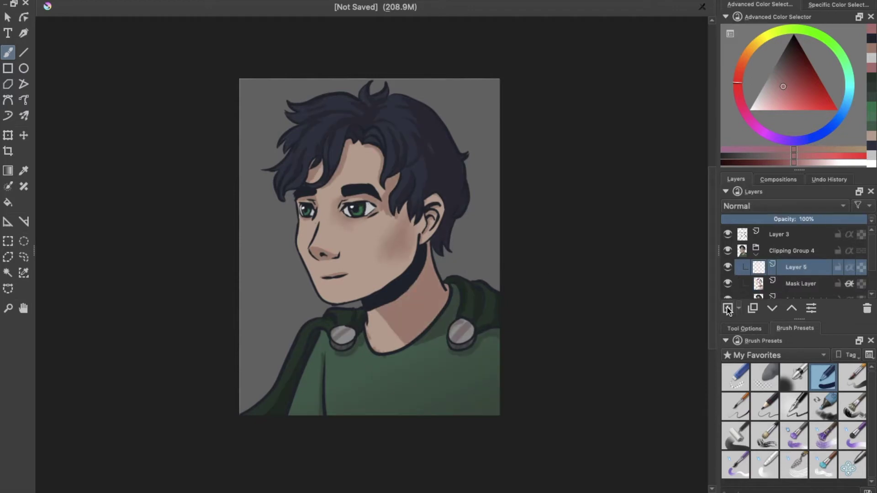
Set Layer 5 to Color Dodge and paint pink highlights on the hair strands, left side and top.
{"action": "left_click", "coordinate": [790, 206]}
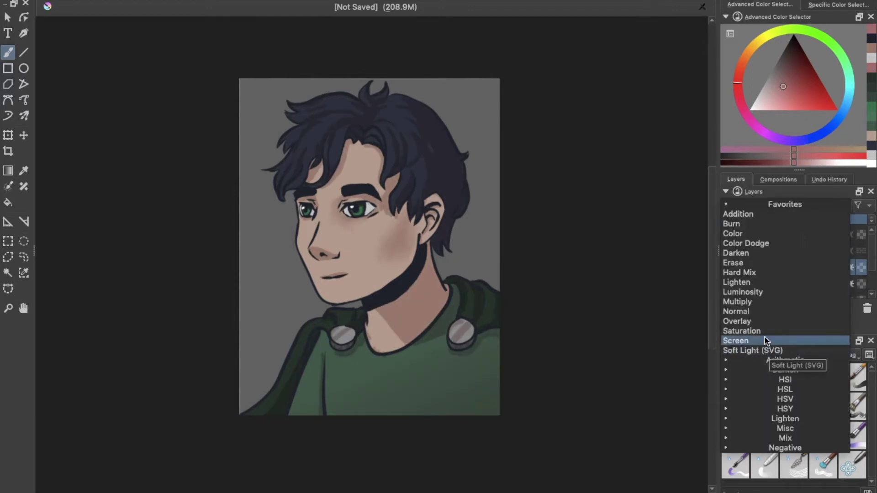
{"action": "left_click", "coordinate": [732, 307]}
{"action": "scroll", "coordinate": [342, 290], "scroll_direction": "up", "scroll_amount": 2}
{"action": "mouse_move", "coordinate": [353, 102]}
{"action": "left_mouse_down"}
{"action": "mouse_move", "coordinate": [349, 128]}
{"action": "mouse_move", "coordinate": [355, 112]}
{"action": "mouse_move", "coordinate": [336, 128]}
{"action": "left_mouse_up"}
{"action": "left_click", "coordinate": [783, 206]}
{"action": "left_click", "coordinate": [744, 261]}
{"action": "mouse_move", "coordinate": [328, 88]}
{"action": "left_mouse_down"}
{"action": "mouse_move", "coordinate": [312, 116]}
{"action": "mouse_move", "coordinate": [283, 93]}
{"action": "mouse_move", "coordinate": [292, 92]}
{"action": "left_mouse_up"}
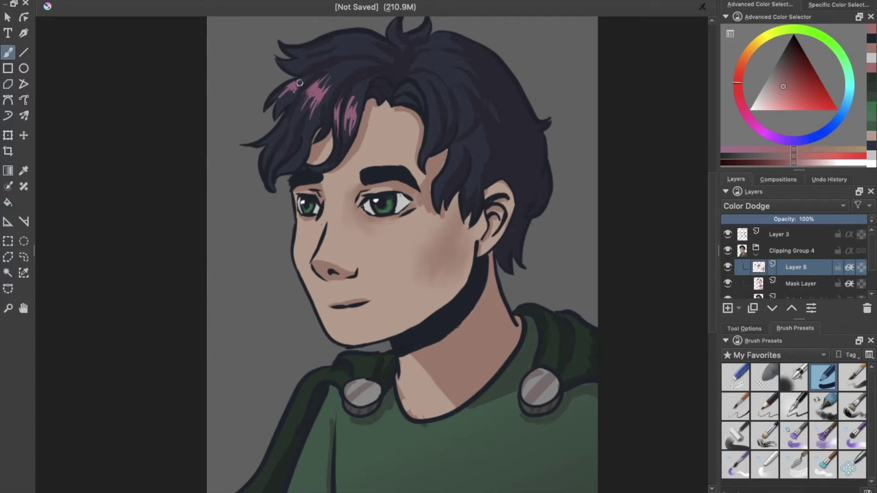
{"action": "left_click_drag", "start_coordinate": [280, 149], "coordinate": [273, 163]}
{"action": "left_click_drag", "start_coordinate": [281, 153], "coordinate": [289, 166]}
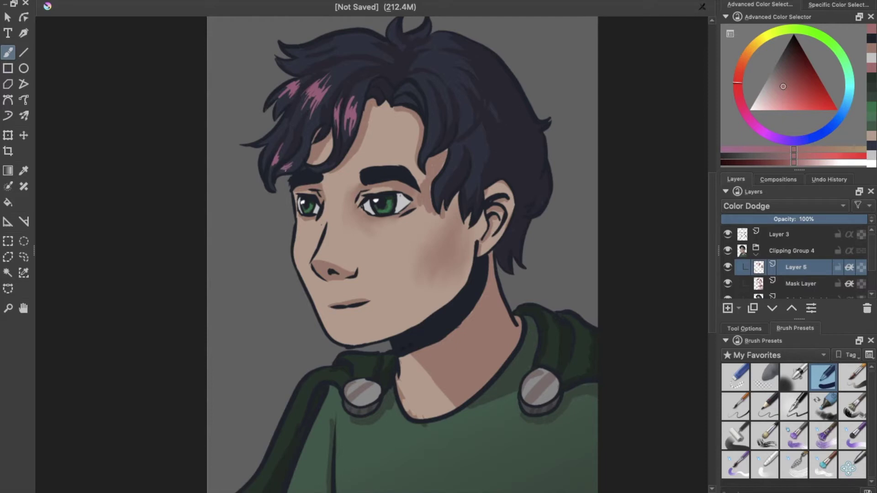
{"action": "left_click_drag", "start_coordinate": [324, 43], "coordinate": [304, 49]}
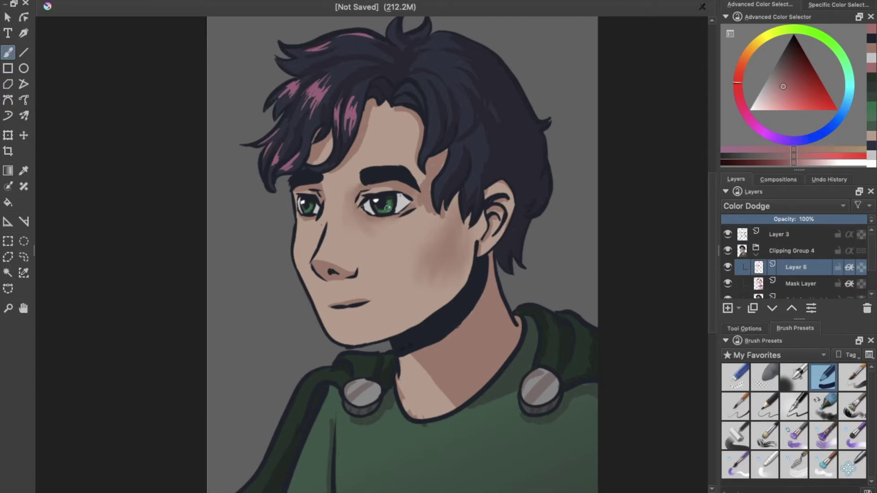
Add white shine and rim light to both clasps, brighten the cheek, and set opacity to 33%.
{"action": "left_click_drag", "start_coordinate": [378, 387], "coordinate": [352, 408]}
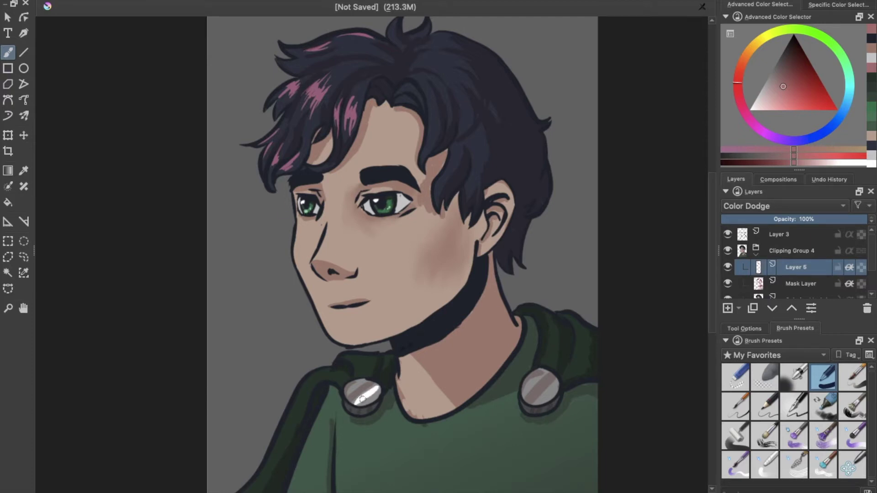
{"action": "left_click_drag", "start_coordinate": [345, 401], "coordinate": [346, 410]}
{"action": "left_click_drag", "start_coordinate": [520, 400], "coordinate": [524, 409]}
{"action": "mouse_move", "coordinate": [550, 371]}
{"action": "left_mouse_down"}
{"action": "mouse_move", "coordinate": [532, 382]}
{"action": "mouse_move", "coordinate": [541, 402]}
{"action": "left_mouse_up"}
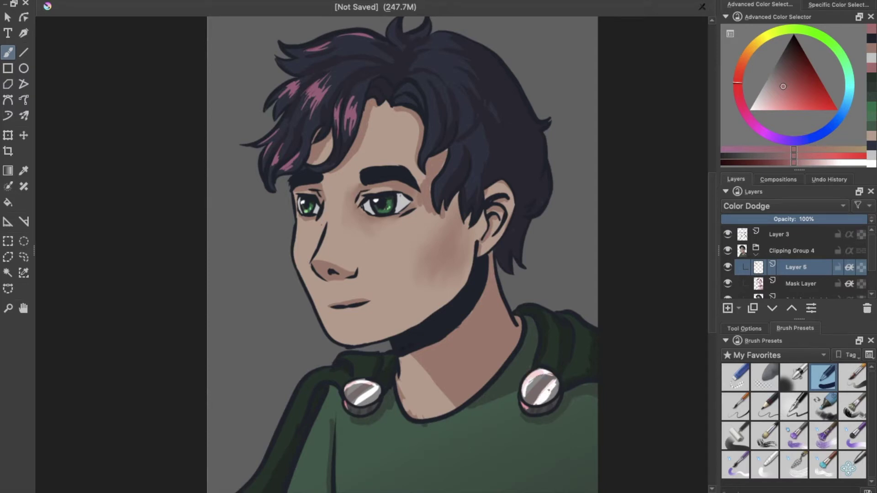
{"action": "left_click_drag", "start_coordinate": [465, 265], "coordinate": [308, 238]}
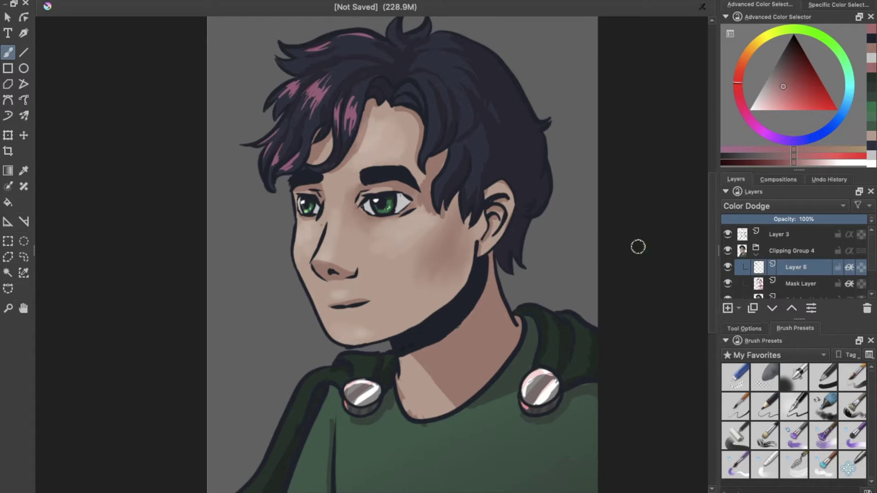
{"action": "left_click", "coordinate": [761, 219]}
{"action": "left_click_drag", "start_coordinate": [762, 220], "coordinate": [769, 220]}
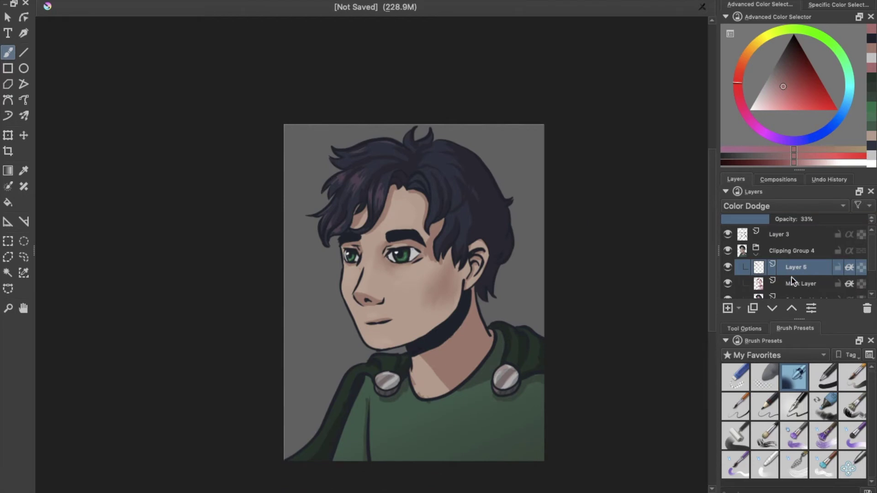
Duplicate Mask Layer, set the copy to Erase blending, and merge it down into Layer 5.
{"action": "left_click", "coordinate": [790, 280]}
{"action": "left_click", "coordinate": [752, 308]}
{"action": "left_click_drag", "start_coordinate": [777, 284], "coordinate": [786, 255]}
{"action": "left_click", "coordinate": [793, 206]}
{"action": "left_click", "coordinate": [735, 262]}
{"action": "mouse_move", "coordinate": [776, 219]}
{"action": "left_mouse_down"}
{"action": "mouse_move", "coordinate": [704, 220]}
{"action": "mouse_move", "coordinate": [873, 234]}
{"action": "left_mouse_up"}
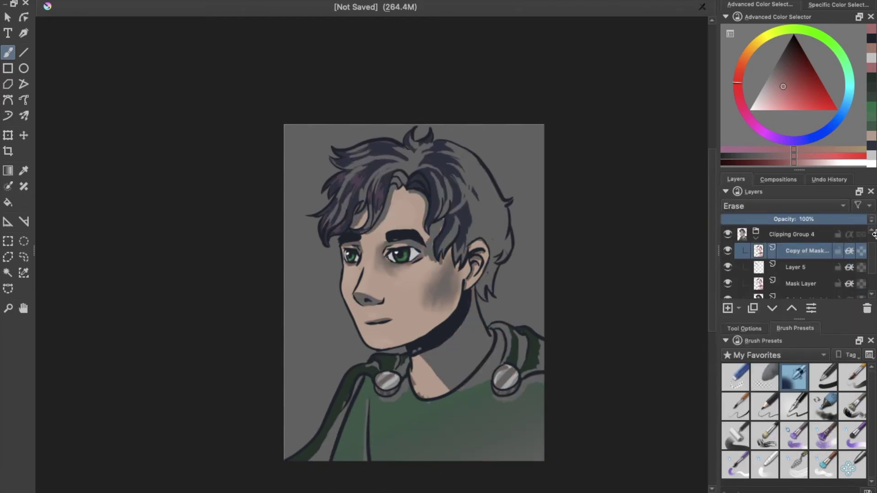
{"action": "right_click", "coordinate": [803, 251]}
{"action": "left_click", "coordinate": [798, 110]}
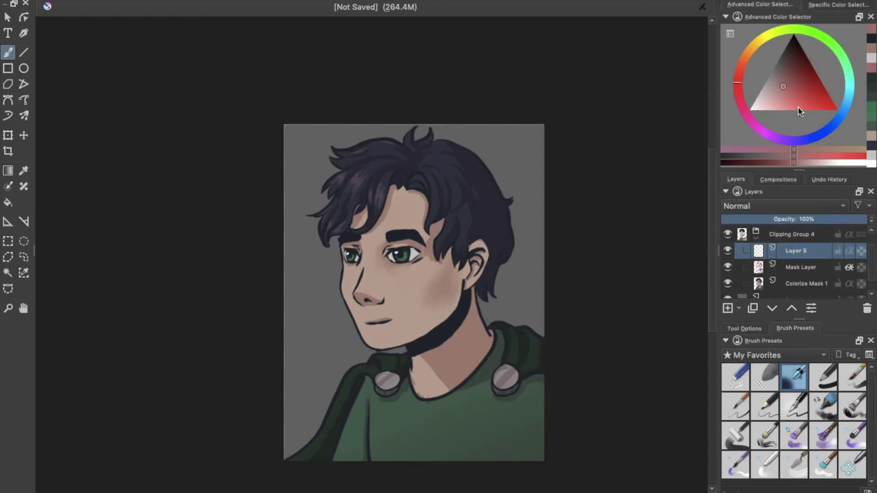
Paint a shadow under the lower lip on Mask Layer, redoing the stroke once.
{"action": "left_click", "coordinate": [801, 267]}
{"action": "left_click", "coordinate": [823, 376]}
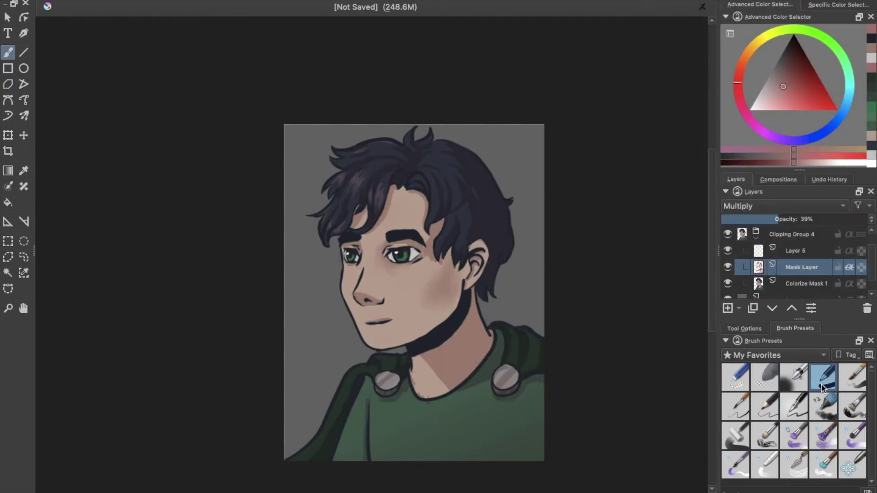
{"action": "key", "text": "plus"}
{"action": "key", "text": "plus"}
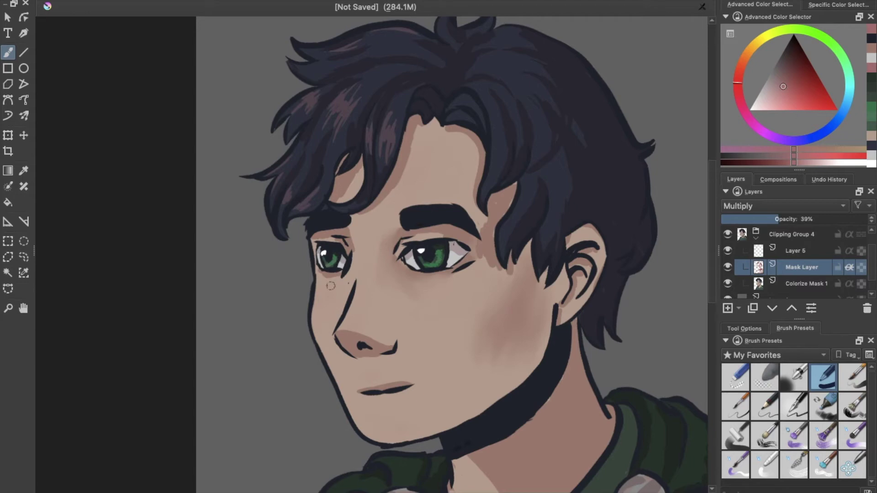
{"action": "left_click_drag", "start_coordinate": [370, 404], "coordinate": [404, 406]}
{"action": "key", "text": "ctrl+z"}
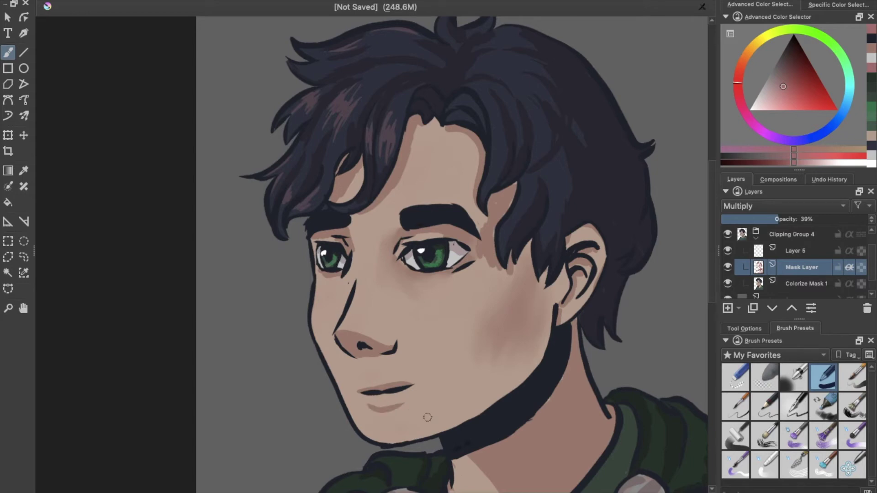
{"action": "key", "text": "minus"}
{"action": "key", "text": "minus"}
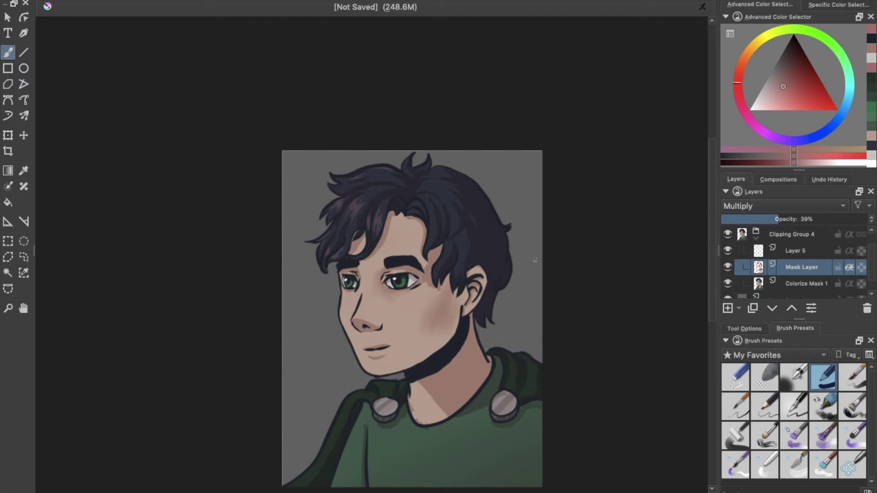
Try a cheek blush stroke on Layer 5 with a soft brush, undo it, and pick another brush.
{"action": "left_click", "coordinate": [795, 254]}
{"action": "left_click", "coordinate": [787, 377]}
{"action": "mouse_move", "coordinate": [365, 301]}
{"action": "left_mouse_down"}
{"action": "mouse_move", "coordinate": [375, 290]}
{"action": "mouse_move", "coordinate": [424, 293]}
{"action": "left_mouse_up"}
{"action": "key", "text": "ctrl+z"}
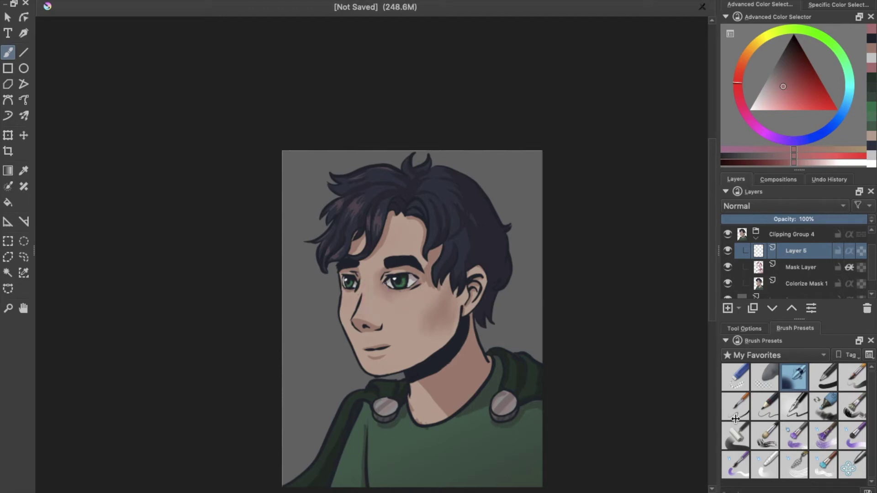
{"action": "left_click", "coordinate": [852, 436]}
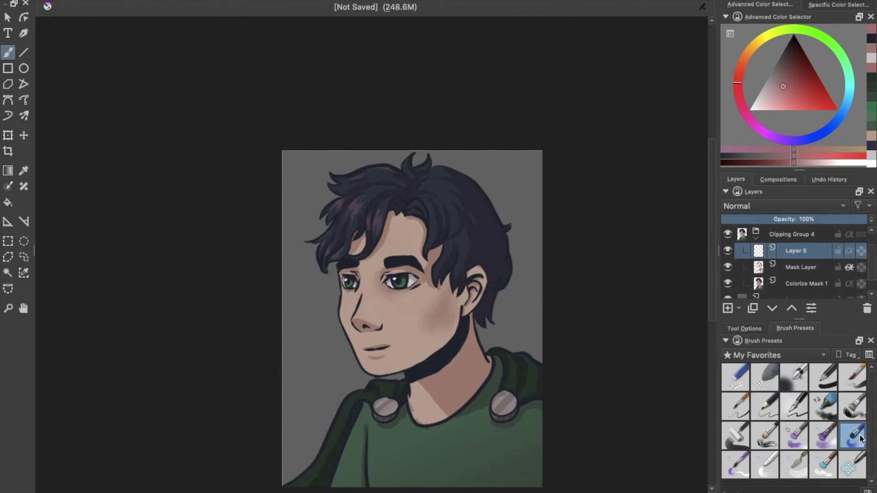
Paint pink blush on the cheeks and nose tip, lowering Layer 5 opacity to about 48%.
{"action": "left_click_drag", "start_coordinate": [419, 301], "coordinate": [371, 315]}
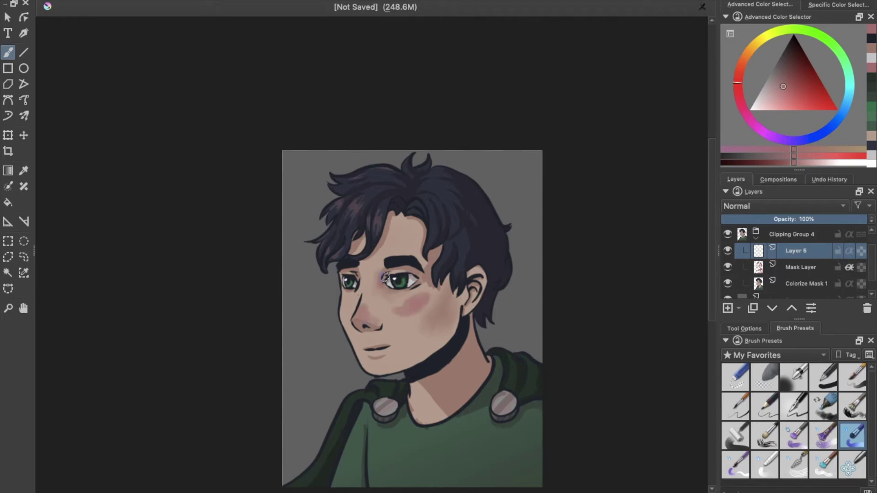
{"action": "mouse_move", "coordinate": [420, 303]}
{"action": "left_mouse_down"}
{"action": "mouse_move", "coordinate": [365, 315]}
{"action": "mouse_move", "coordinate": [426, 289]}
{"action": "left_mouse_up"}
{"action": "left_click", "coordinate": [764, 465]}
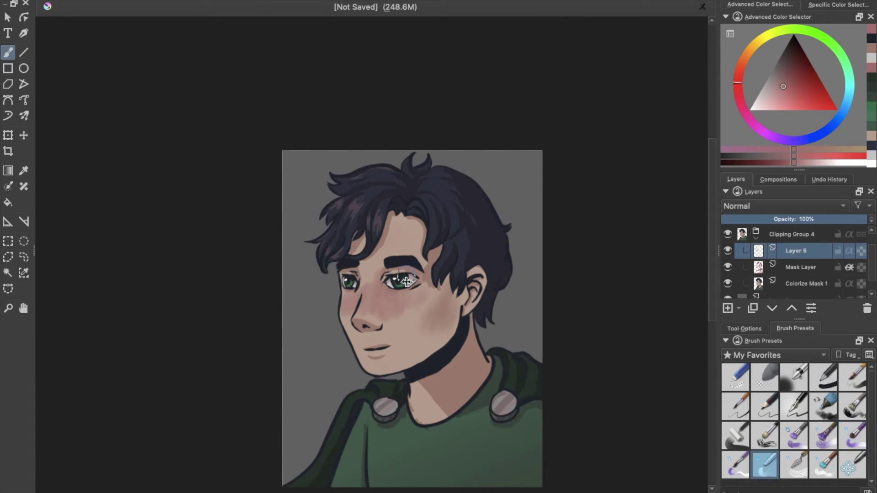
{"action": "mouse_move", "coordinate": [767, 219]}
{"action": "left_mouse_down"}
{"action": "mouse_move", "coordinate": [875, 221]}
{"action": "mouse_move", "coordinate": [834, 221]}
{"action": "mouse_move", "coordinate": [856, 225]}
{"action": "left_mouse_up"}
Try Normal, Overlay and Color Dodge blend modes for the blush layer.
{"action": "left_click", "coordinate": [792, 206]}
{"action": "left_click", "coordinate": [685, 287]}
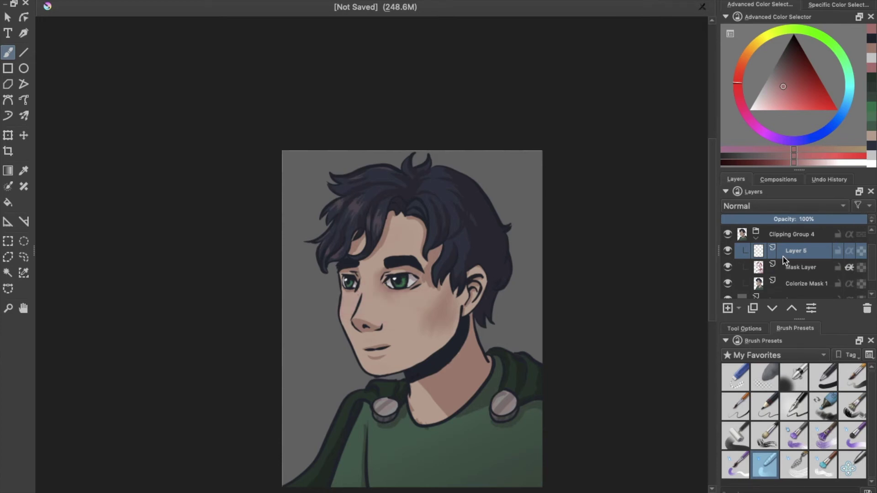
{"action": "left_click", "coordinate": [779, 206]}
{"action": "left_click", "coordinate": [749, 320]}
{"action": "left_click", "coordinate": [775, 206]}
{"action": "left_click", "coordinate": [767, 244]}
Add Layer 6, paint more blush beside the nose and across both cheeks, and fade it to about 46%.
{"action": "left_click", "coordinate": [727, 309]}
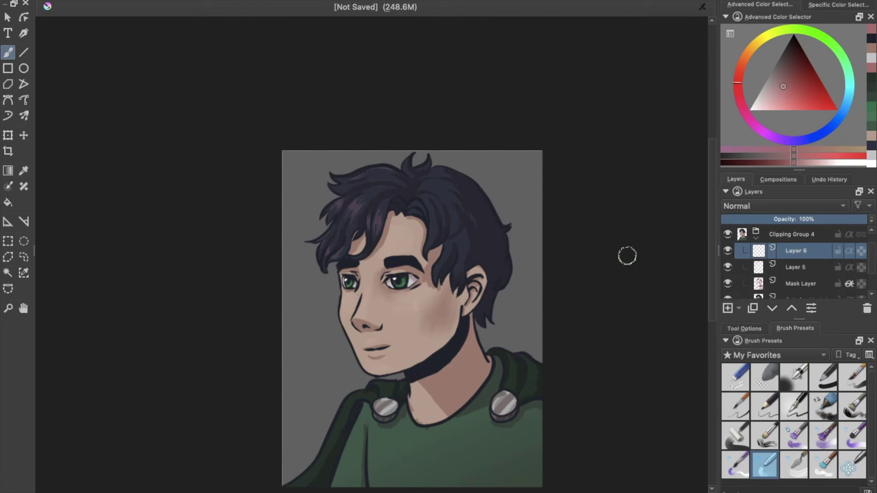
{"action": "key", "text": "/"}
{"action": "left_click_drag", "start_coordinate": [384, 301], "coordinate": [411, 310]}
{"action": "left_click_drag", "start_coordinate": [338, 301], "coordinate": [420, 298]}
{"action": "left_click_drag", "start_coordinate": [812, 219], "coordinate": [799, 219]}
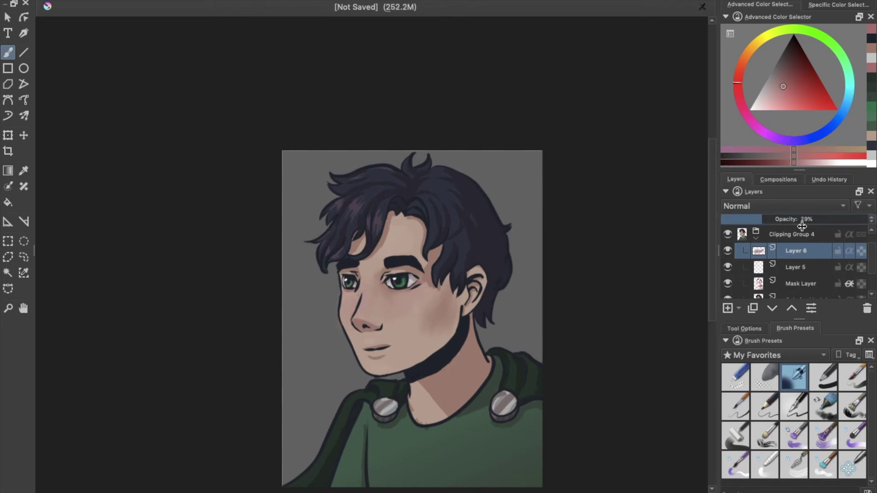
{"action": "left_click_drag", "start_coordinate": [412, 304], "coordinate": [426, 315]}
{"action": "left_click_drag", "start_coordinate": [334, 315], "coordinate": [370, 322]}
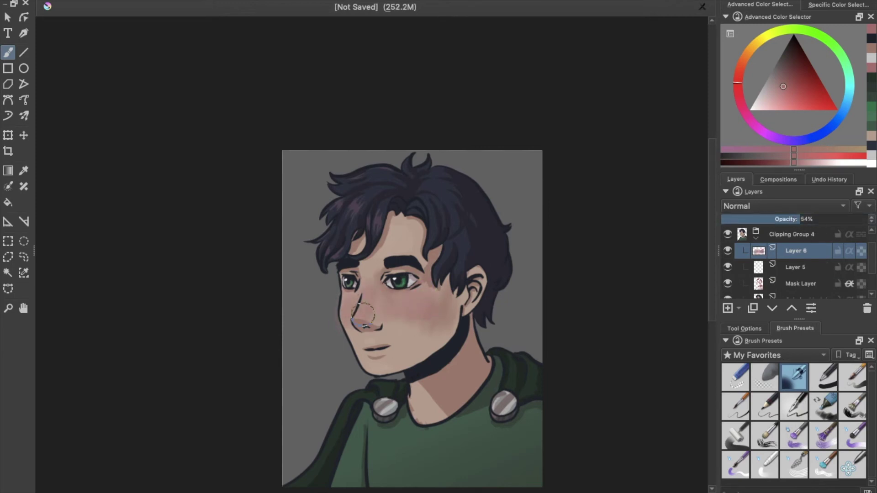
{"action": "left_click_drag", "start_coordinate": [759, 220], "coordinate": [775, 215]}
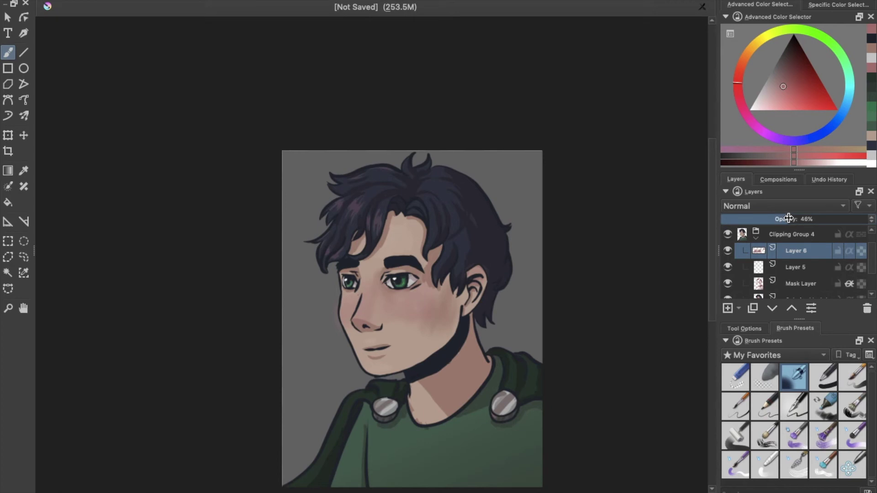
{"action": "left_click", "coordinate": [792, 284]}
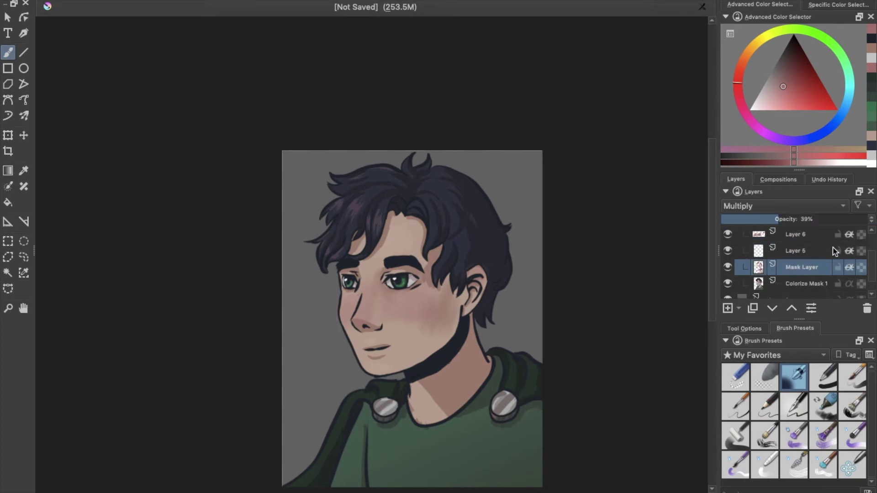
Merge the portrait layers down and collapse Clipping Group 4 into a single merged layer.
{"action": "right_click", "coordinate": [795, 269]}
{"action": "left_click", "coordinate": [789, 137]}
{"action": "right_click", "coordinate": [803, 253]}
{"action": "left_click", "coordinate": [782, 134]}
{"action": "right_click", "coordinate": [797, 251]}
{"action": "left_click", "coordinate": [784, 109]}
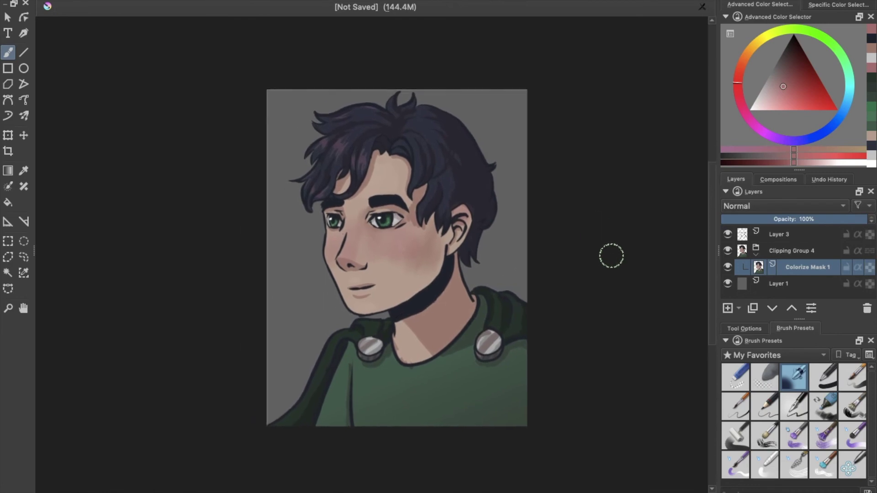
{"action": "left_click", "coordinate": [790, 251]}
{"action": "right_click", "coordinate": [789, 251]}
{"action": "left_click", "coordinate": [769, 107]}
Duplicate the merged portrait layer, invert the copy's colours, and hide it.
{"action": "key", "text": "ctrl+j"}
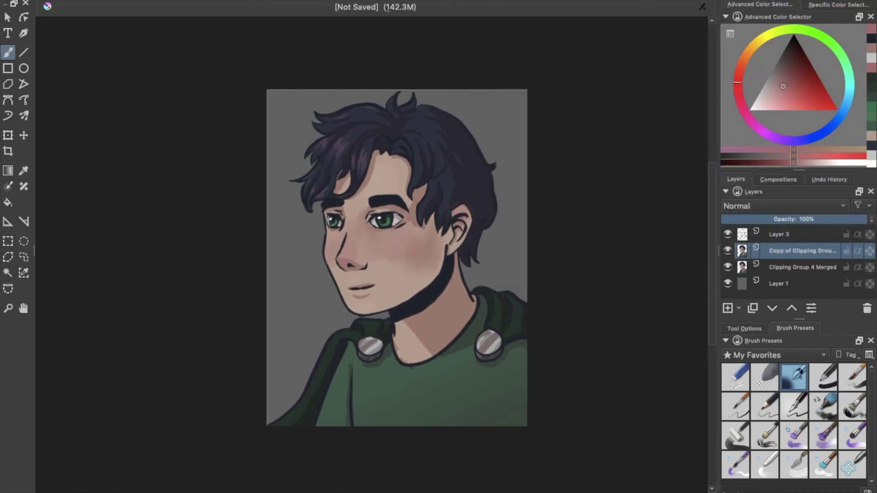
{"action": "left_click", "coordinate": [192, 1]}
{"action": "left_click", "coordinate": [438, 87]}
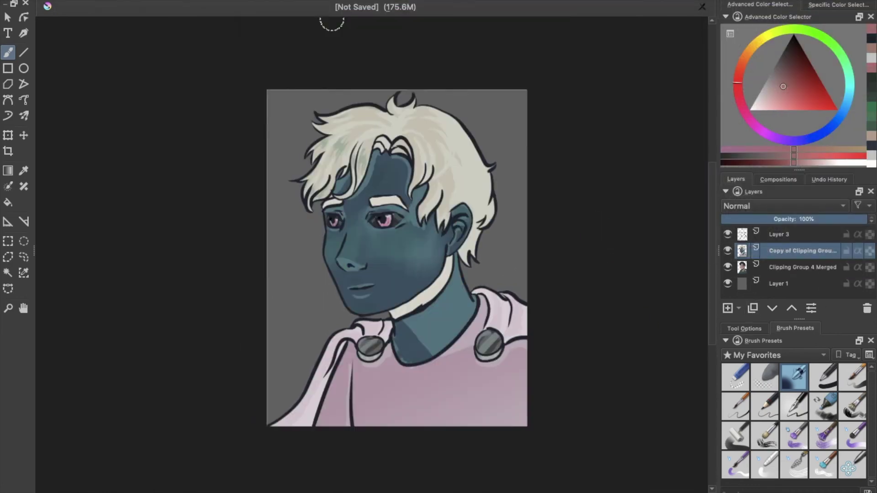
{"action": "left_click", "coordinate": [405, 289], "text": "ctrl"}
Fill the background Layer 1 with slate blue.
{"action": "left_click", "coordinate": [728, 251]}
{"action": "left_click", "coordinate": [779, 284]}
{"action": "key", "text": "f"}
{"action": "left_click", "coordinate": [352, 299]}
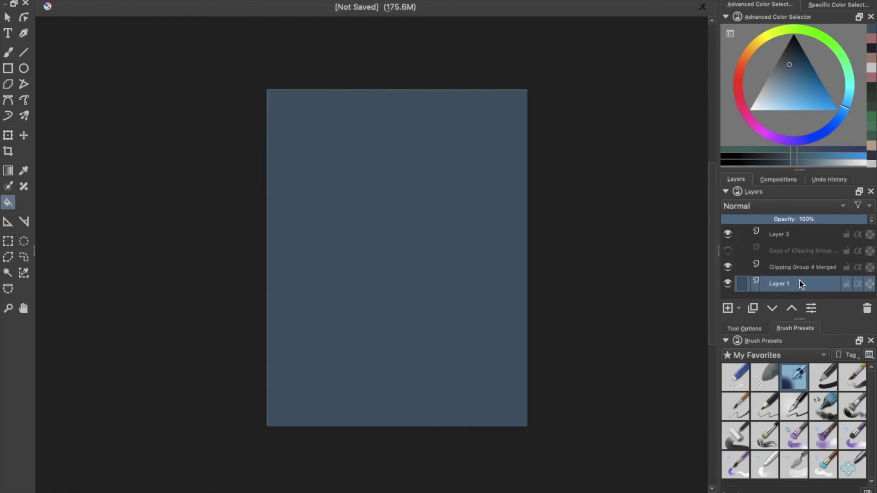
Try the inverted copy in Color blend mode, then delete the copy layer.
{"action": "right_click", "coordinate": [799, 280]}
{"action": "key", "text": "Escape"}
{"action": "left_click", "coordinate": [727, 251]}
{"action": "left_click", "coordinate": [784, 206]}
{"action": "left_click", "coordinate": [762, 236]}
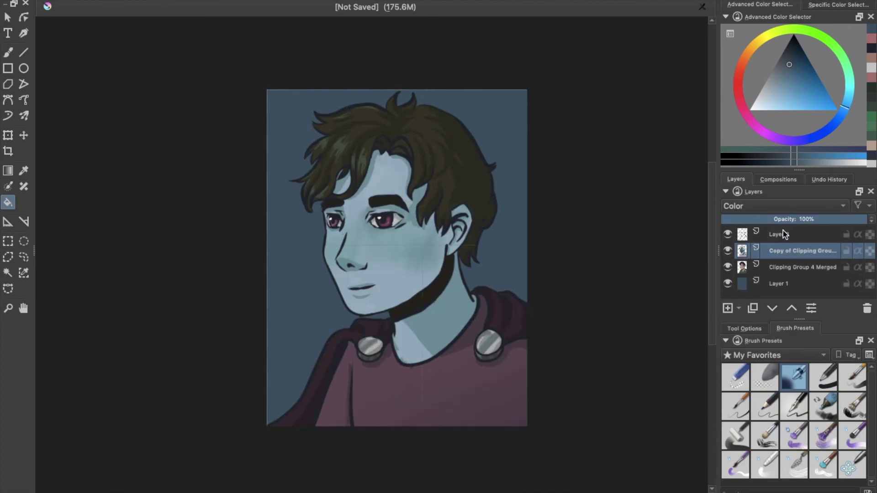
{"action": "right_click", "coordinate": [783, 235]}
{"action": "left_click", "coordinate": [735, 73]}
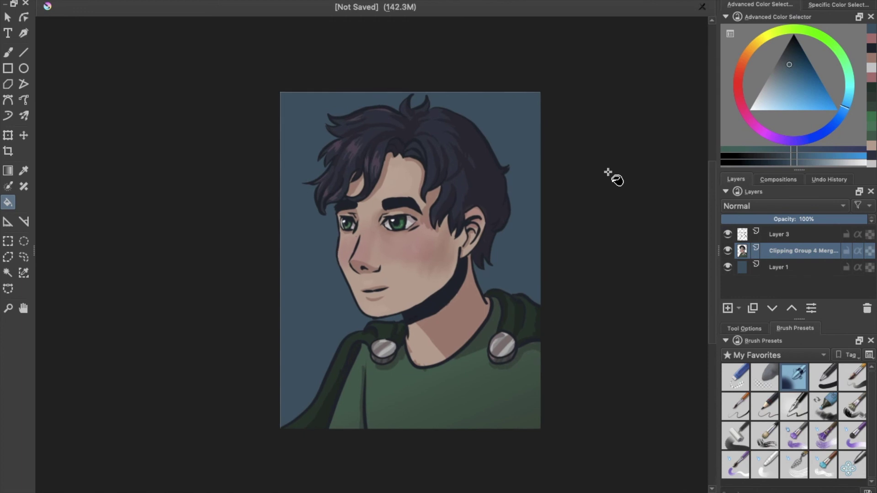
Select Layer 3 and draw test strokes on the shirt with the Freehand Brush.
{"action": "scroll", "coordinate": [607, 172], "scroll_direction": "up", "scroll_amount": 2}
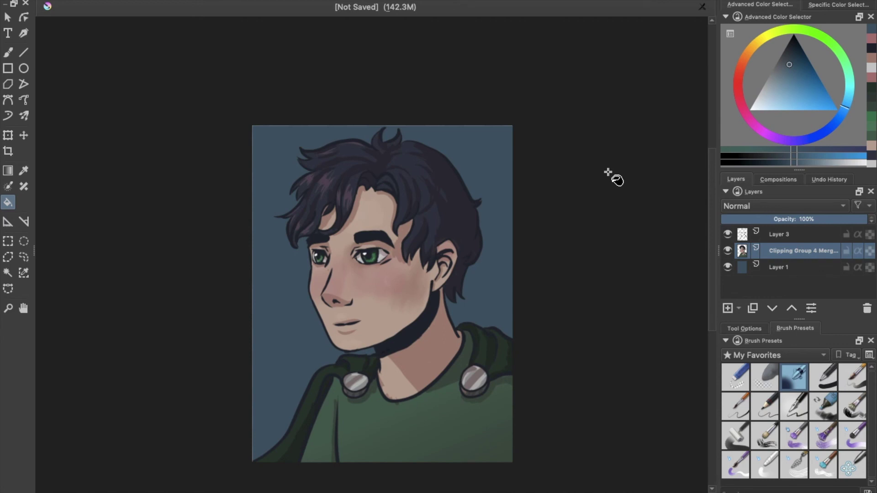
{"action": "left_click", "coordinate": [779, 234]}
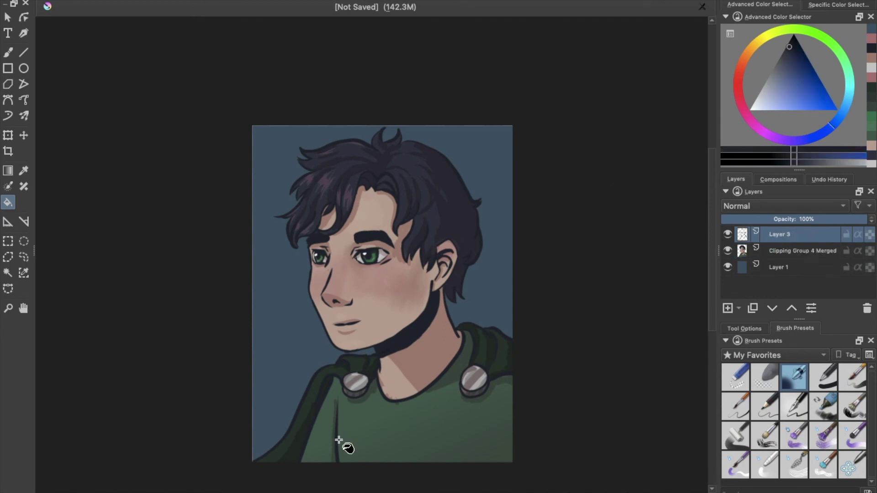
{"action": "key", "text": "b"}
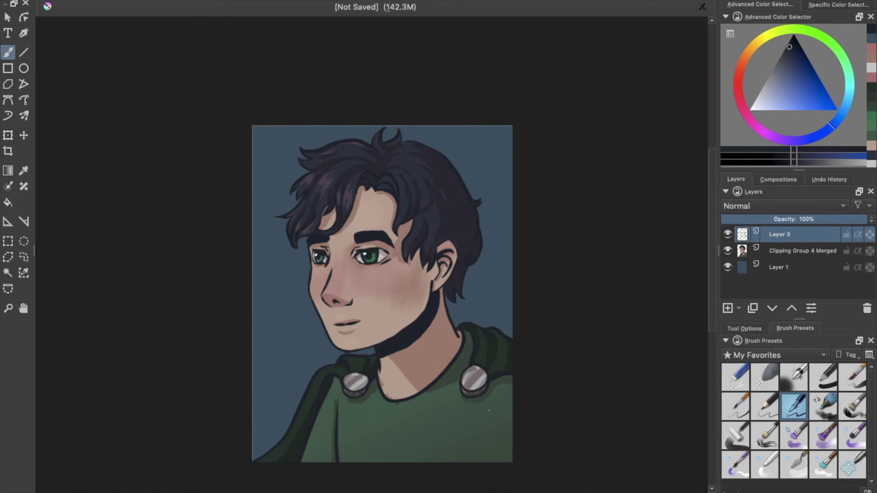
{"action": "left_click_drag", "start_coordinate": [483, 410], "coordinate": [492, 461]}
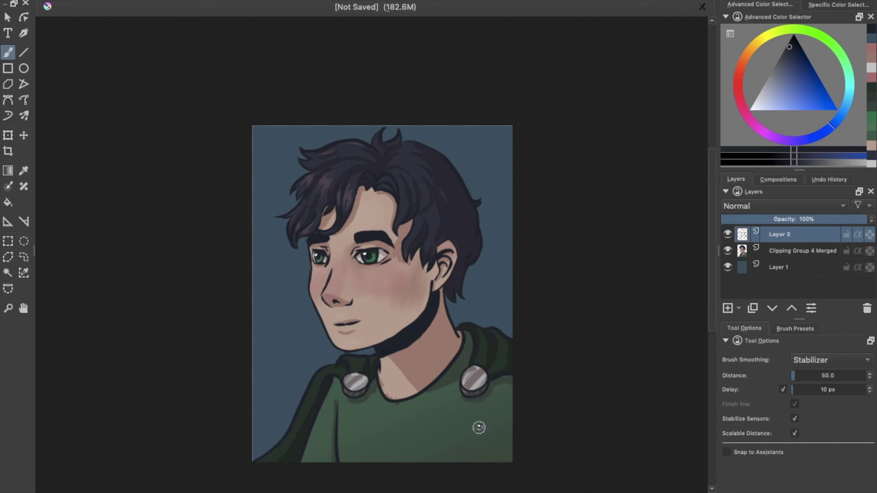
{"action": "left_click_drag", "start_coordinate": [479, 410], "coordinate": [487, 462]}
{"action": "key", "text": "ctrl+z"}
{"action": "key", "text": "ctrl+shift+z"}
Choose a pen brush preset and write a dark signature at the shirt's bottom right.
{"action": "left_click", "coordinate": [822, 360]}
{"action": "left_click", "coordinate": [795, 329]}
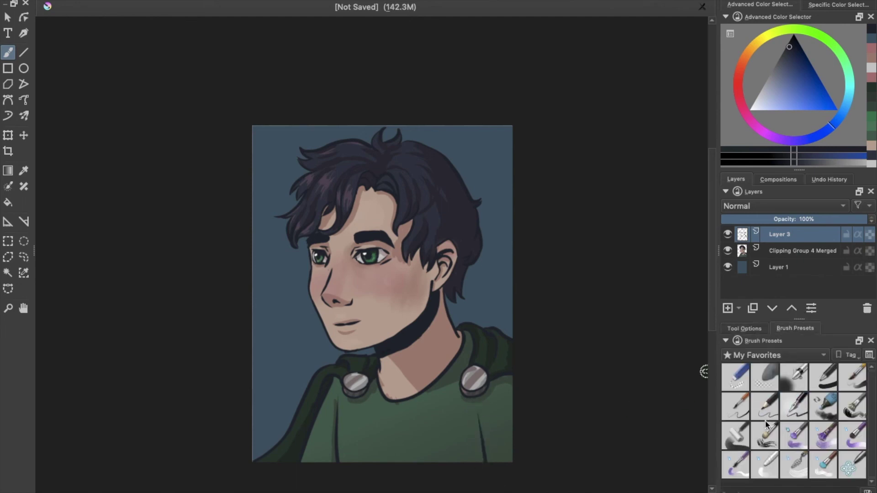
{"action": "left_click", "coordinate": [765, 406]}
{"action": "scroll", "coordinate": [372, 274], "scroll_direction": "up", "scroll_amount": 5}
{"action": "left_click_drag", "start_coordinate": [525, 413], "coordinate": [539, 431]}
{"action": "mouse_move", "coordinate": [545, 402]}
{"action": "left_mouse_down"}
{"action": "mouse_move", "coordinate": [569, 420]}
{"action": "mouse_move", "coordinate": [583, 393]}
{"action": "left_mouse_up"}
{"action": "key", "text": "ctrl+z"}
{"action": "key", "text": "ctrl+z"}
{"action": "key", "text": "ctrl+z"}
{"action": "left_click_drag", "start_coordinate": [521, 395], "coordinate": [571, 413]}
{"action": "scroll", "coordinate": [562, 402], "scroll_direction": "down", "scroll_amount": 2}
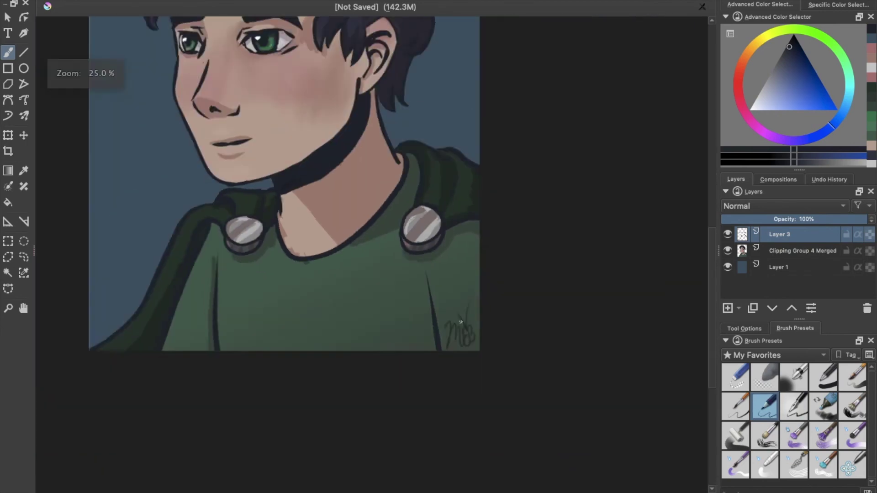